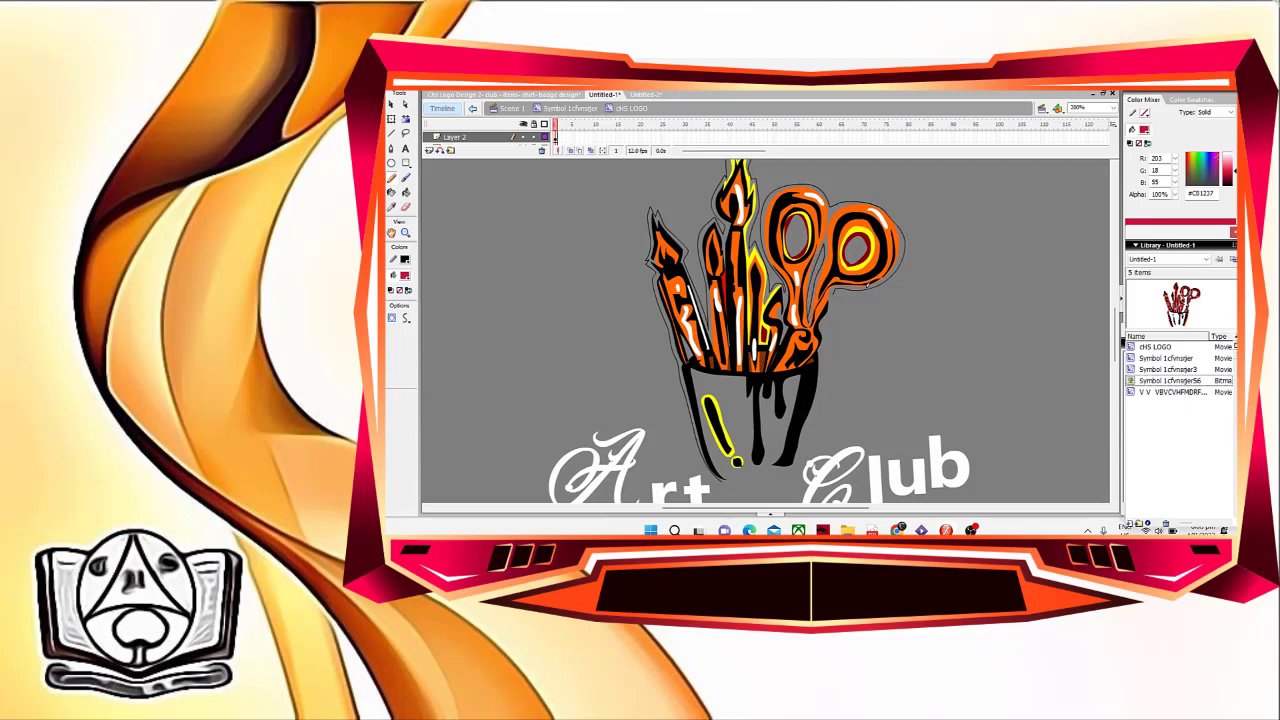
- Fill the outlined border around the brushes, scissors and paint-pot edges with crimson #CB1237
{"action": "scroll", "coordinate": [860, 270], "scroll_direction": "down", "scroll_amount": 2}
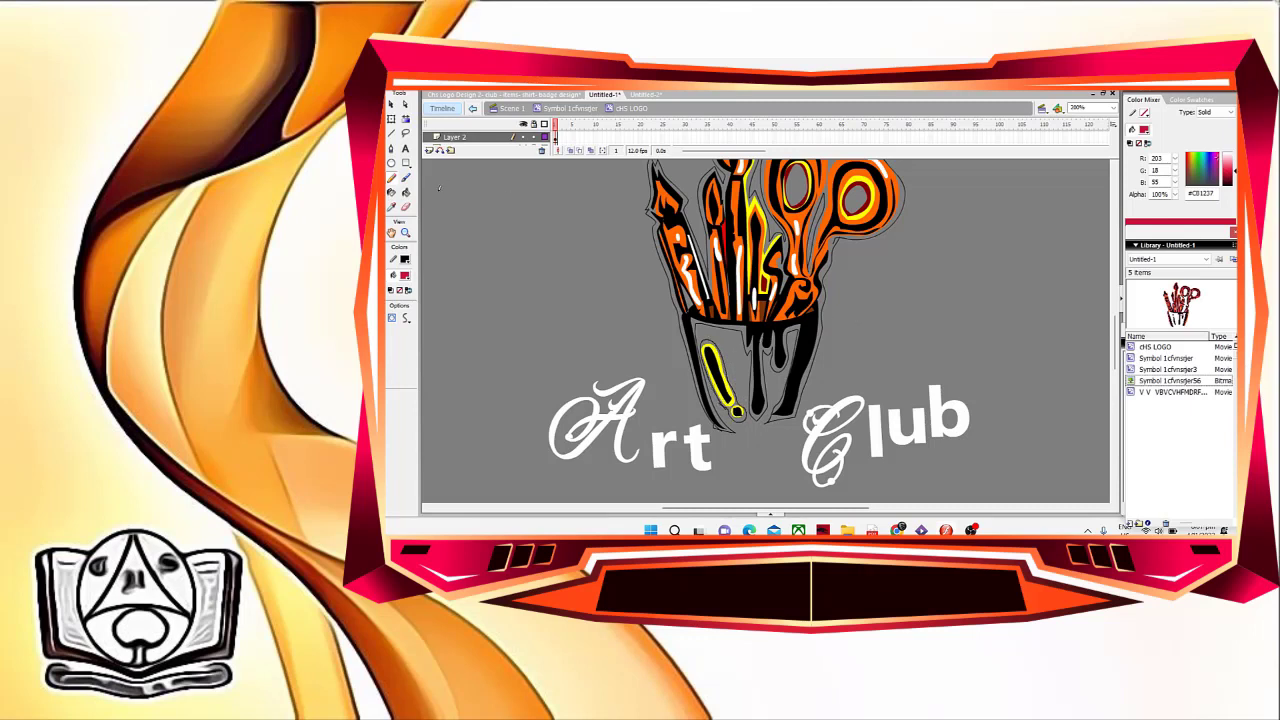
{"action": "left_click", "coordinate": [405, 192]}
{"action": "scroll", "coordinate": [780, 286], "scroll_direction": "up", "scroll_amount": 2}
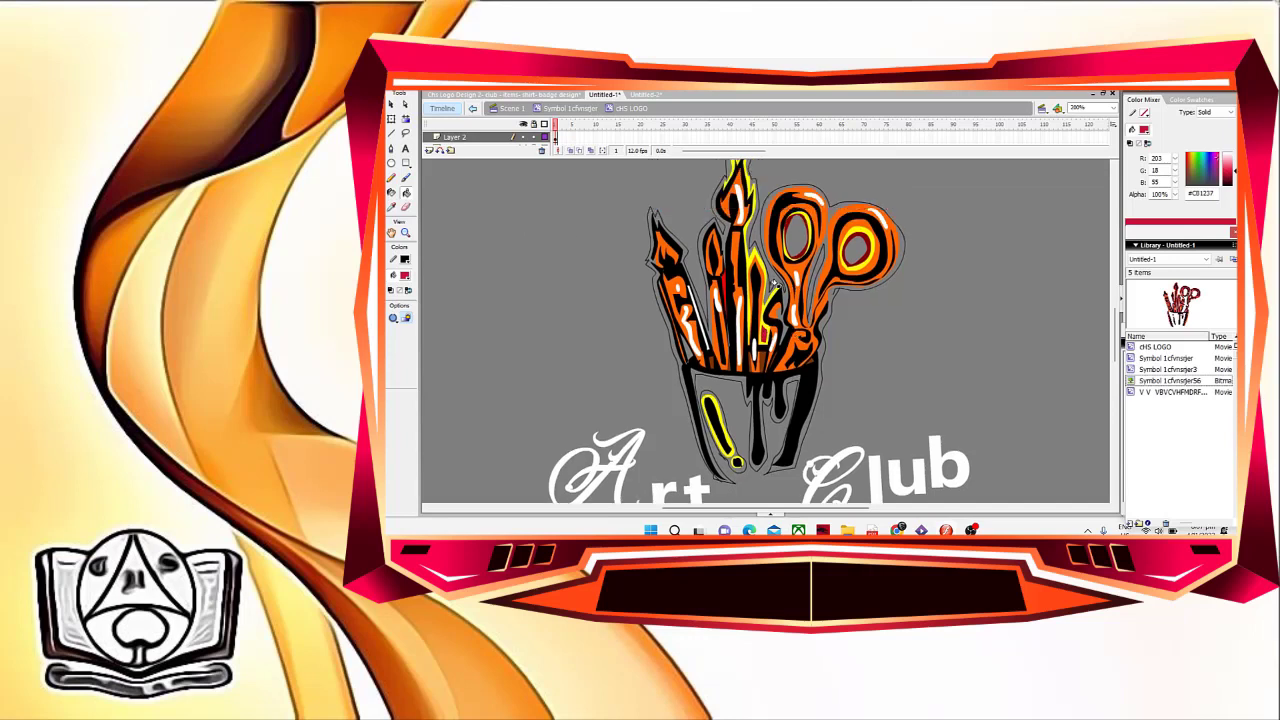
{"action": "left_click", "coordinate": [770, 290]}
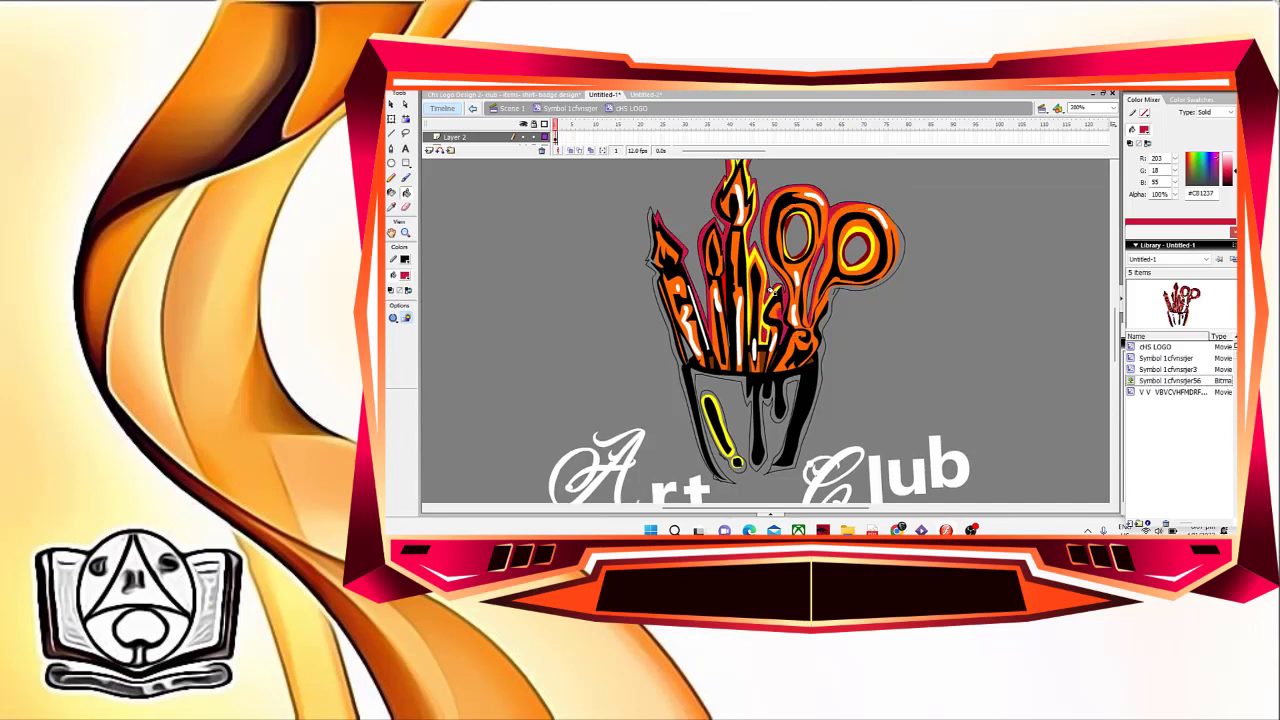
{"action": "left_click", "coordinate": [656, 244]}
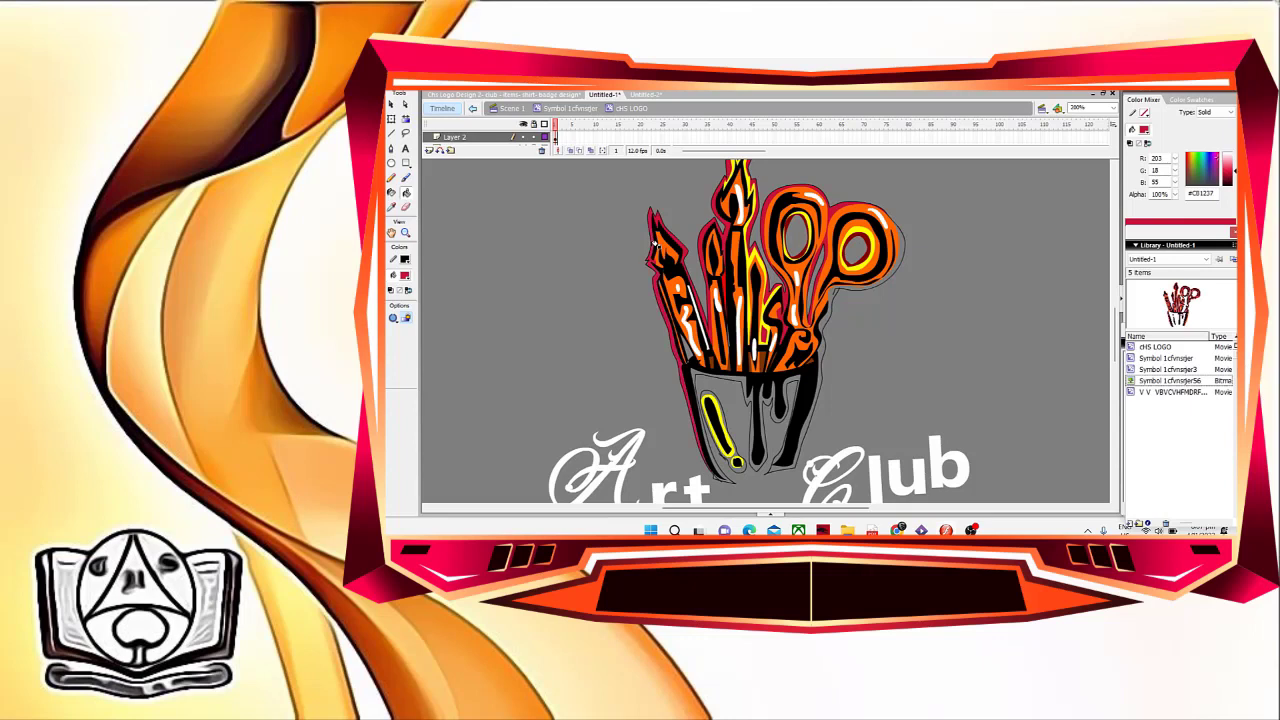
{"action": "left_click", "coordinate": [751, 381]}
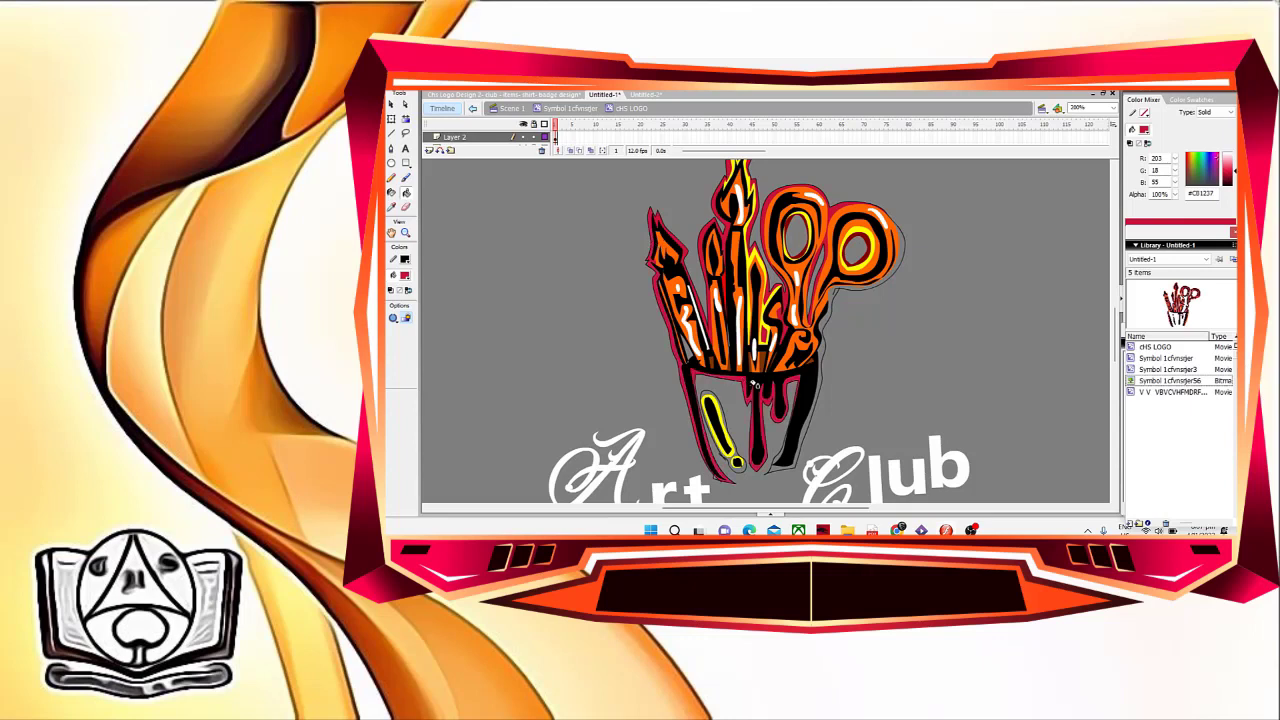
{"action": "left_click", "coordinate": [835, 292]}
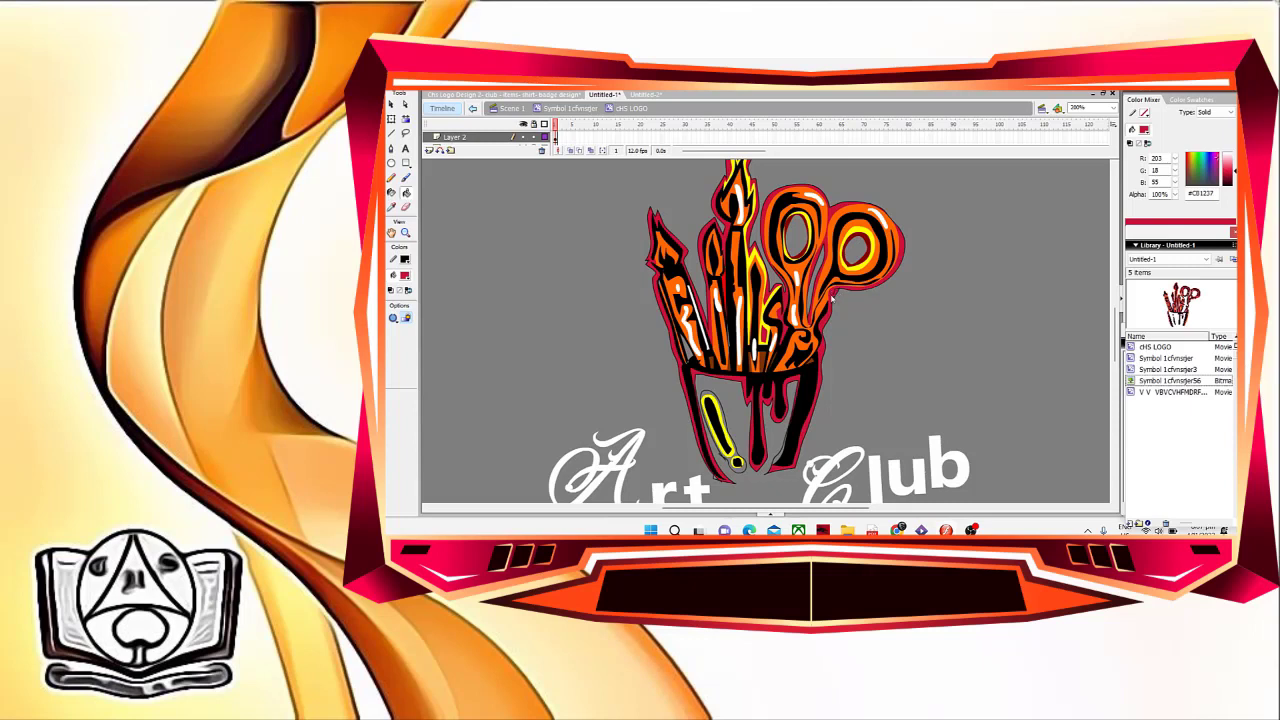
- Close the open outline with the Pencil tool and fill the border around the pot's yellow highlight with crimson #CB1237
{"action": "scroll", "coordinate": [792, 236], "scroll_direction": "up", "scroll_amount": 2}
{"action": "scroll", "coordinate": [792, 237], "scroll_direction": "down", "scroll_amount": 2}
{"action": "left_click", "coordinate": [405, 178]}
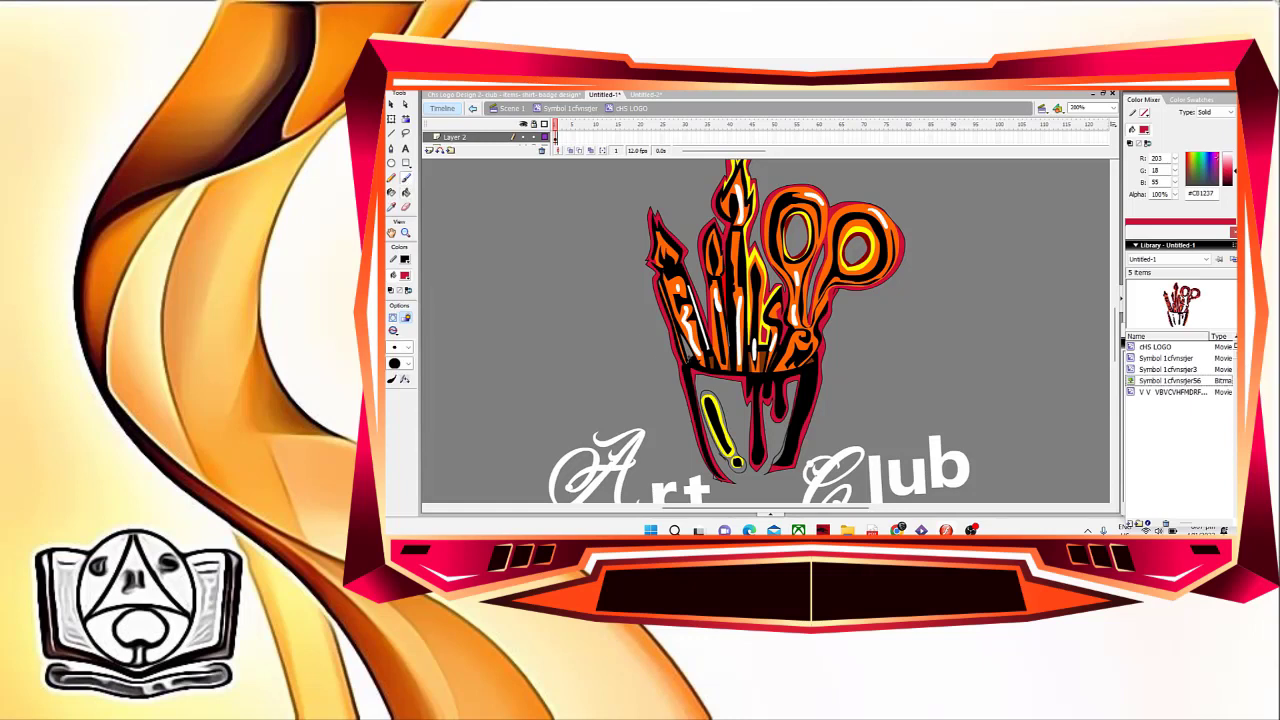
{"action": "left_click", "coordinate": [391, 178]}
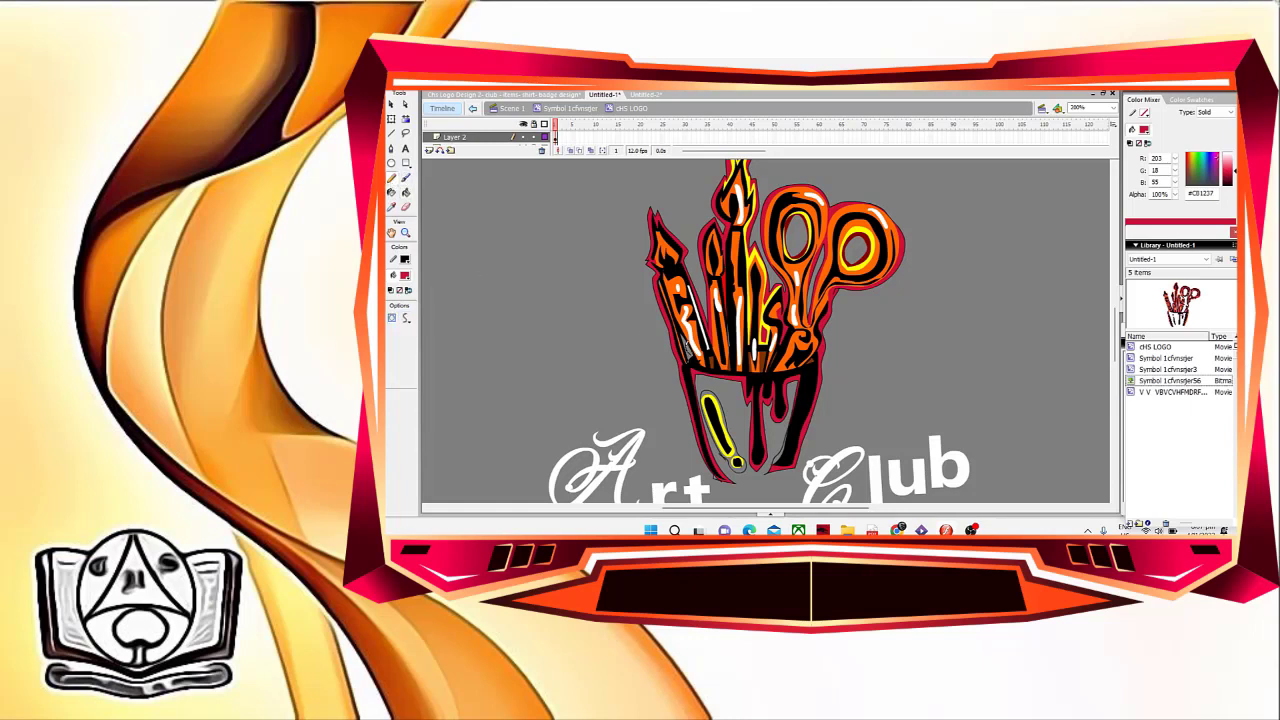
{"action": "left_click", "coordinate": [616, 224]}
{"action": "left_click", "coordinate": [406, 192]}
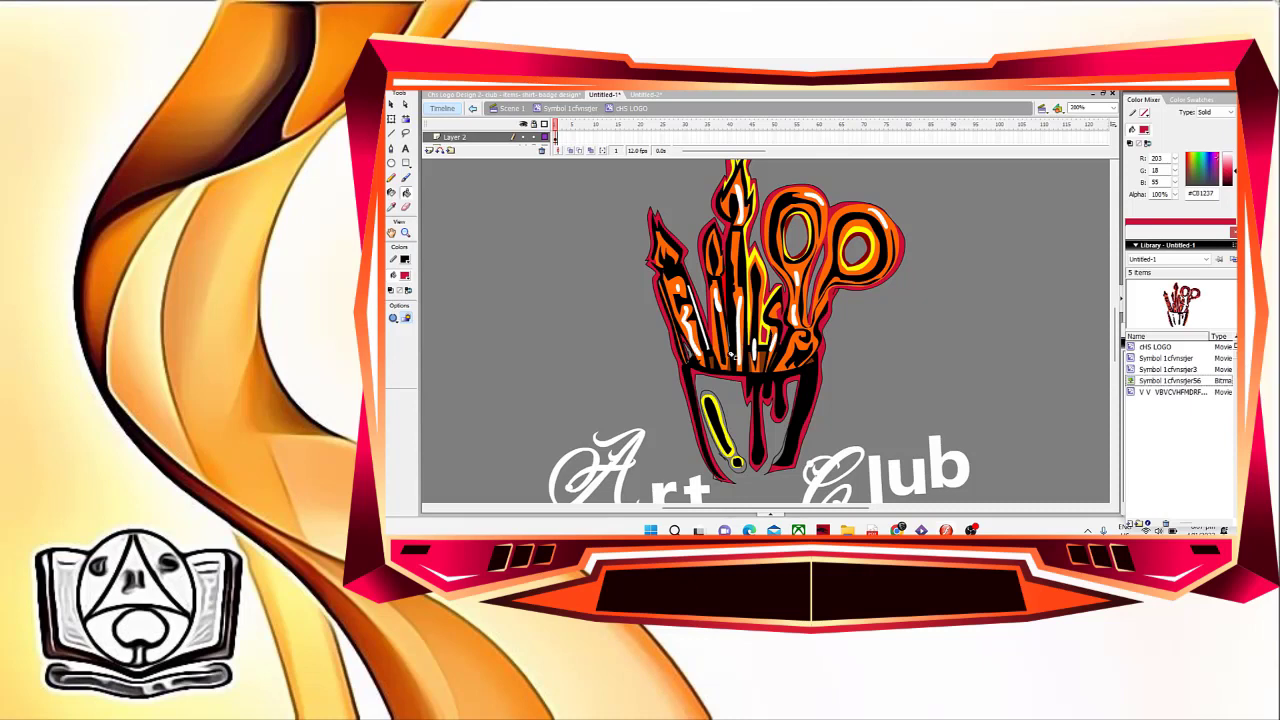
{"action": "left_click", "coordinate": [713, 398]}
{"action": "scroll", "coordinate": [1115, 343], "scroll_direction": "up", "scroll_amount": 1}
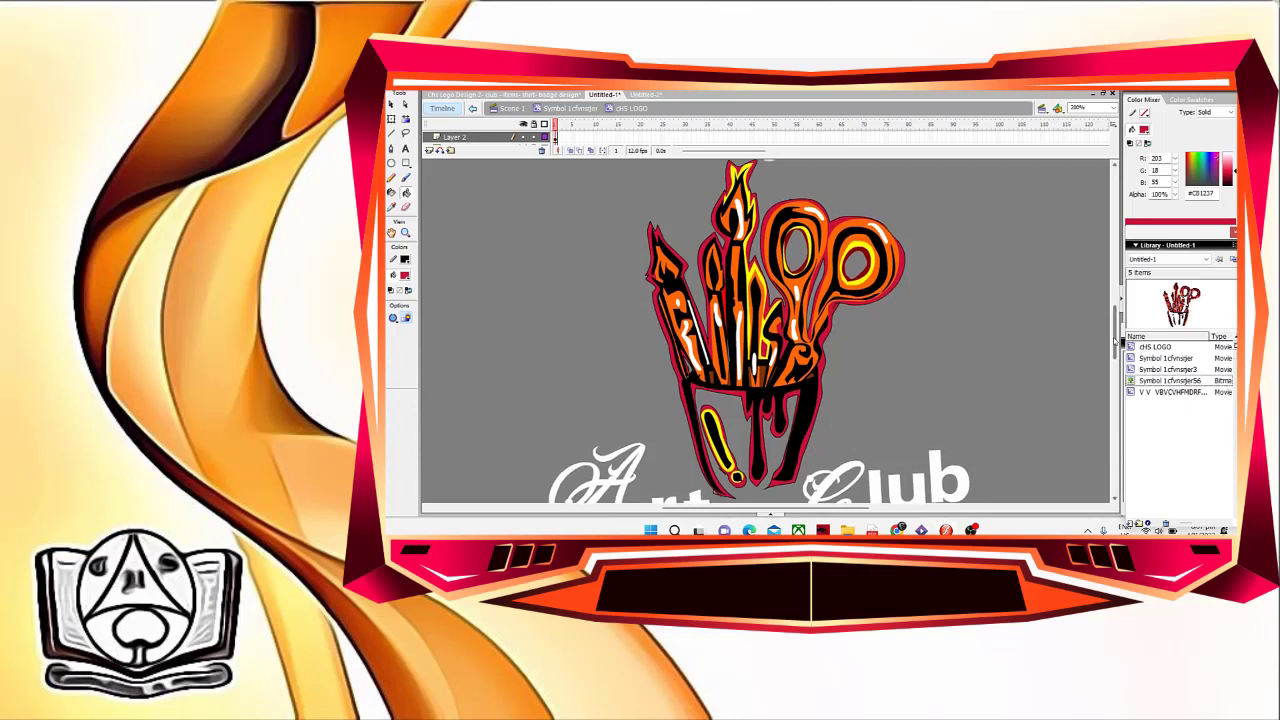
{"action": "scroll", "coordinate": [1115, 343], "scroll_direction": "down", "scroll_amount": 1}
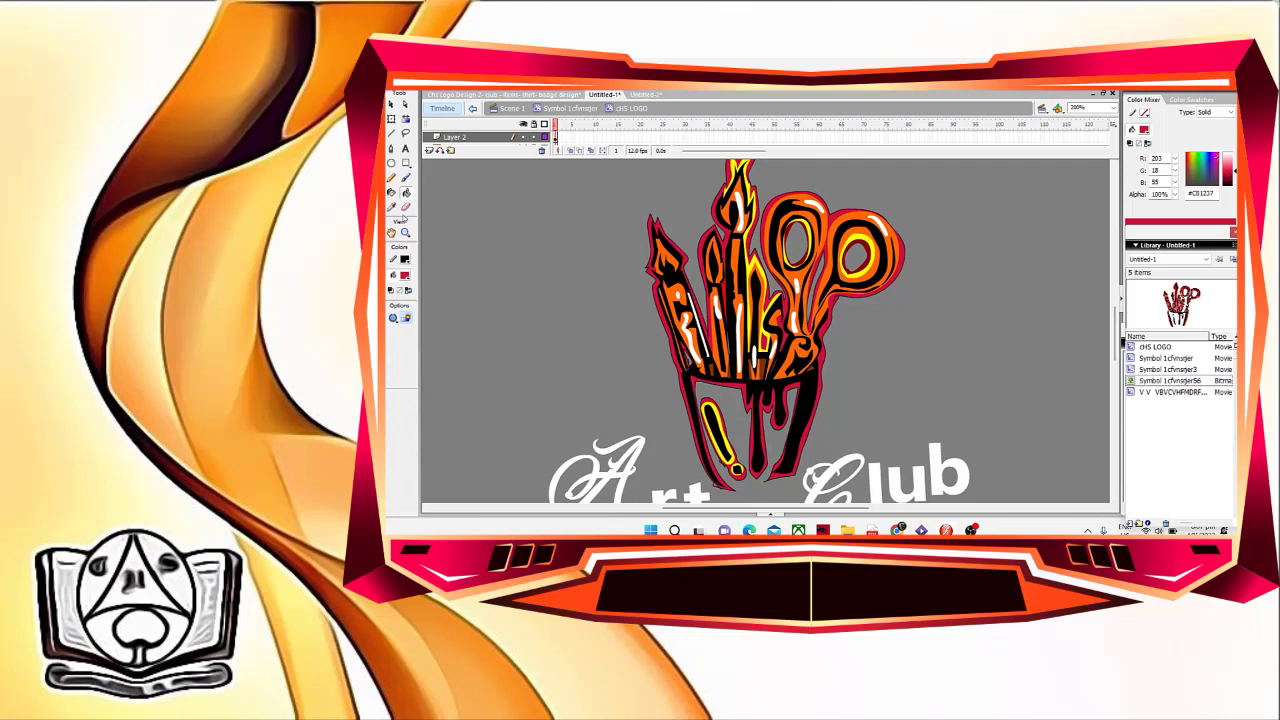
- Paint a white #FFFFFF highlight along the right side of the paint pot with the Brush tool
{"action": "left_click", "coordinate": [405, 277]}
{"action": "left_click", "coordinate": [396, 340]}
{"action": "left_click", "coordinate": [406, 178]}
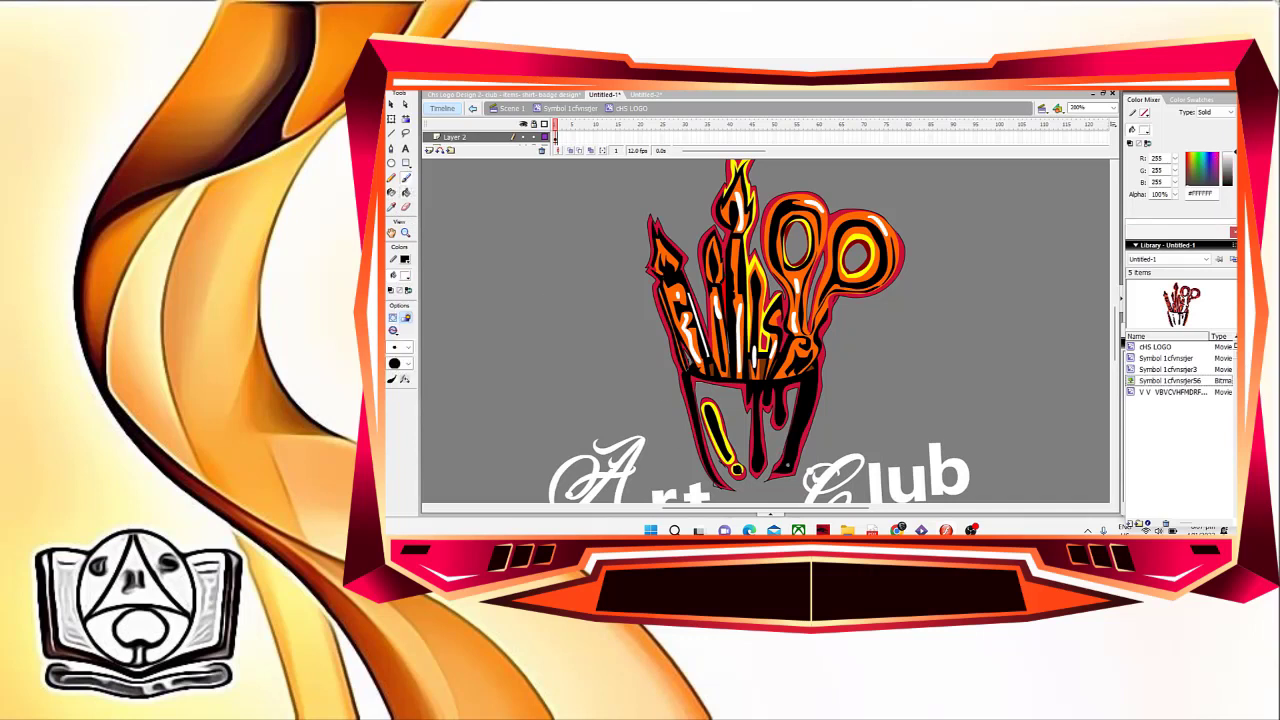
{"action": "left_click_drag", "start_coordinate": [789, 468], "coordinate": [810, 384]}
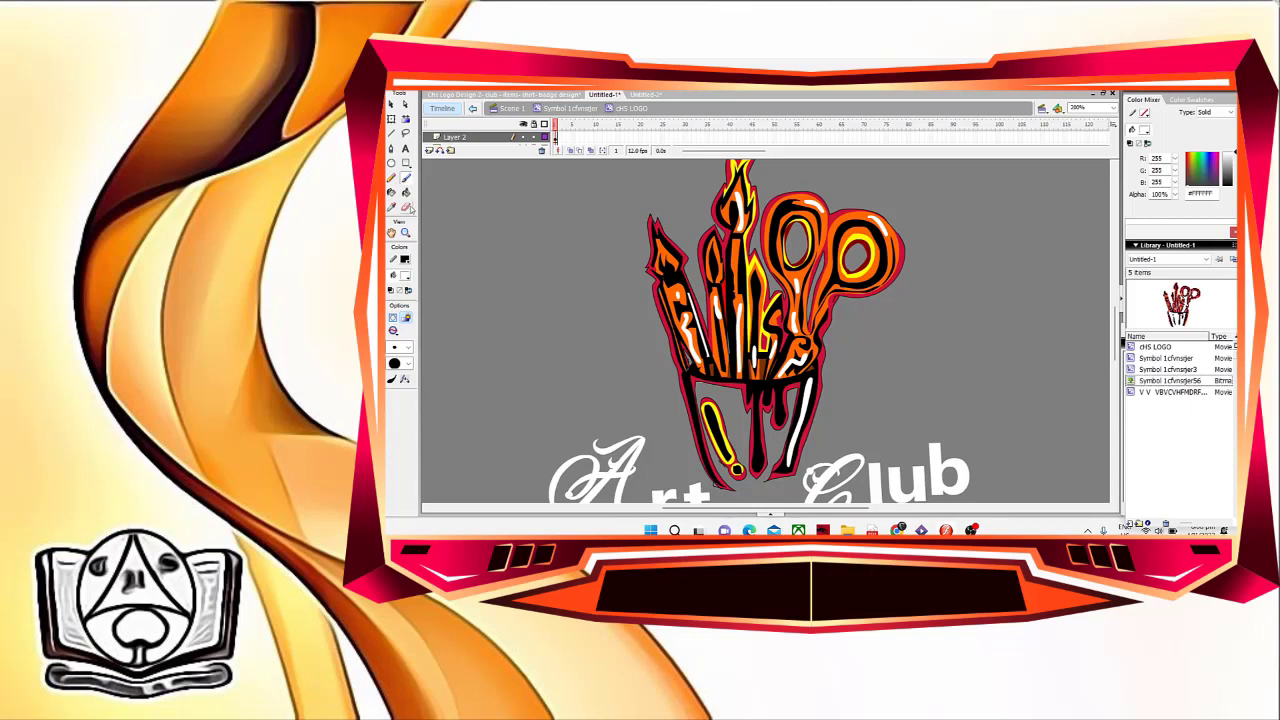
- Erase the thin black outlines around the pot, brushes and scissors using the Erase Lines mode
{"action": "left_click", "coordinate": [405, 318]}
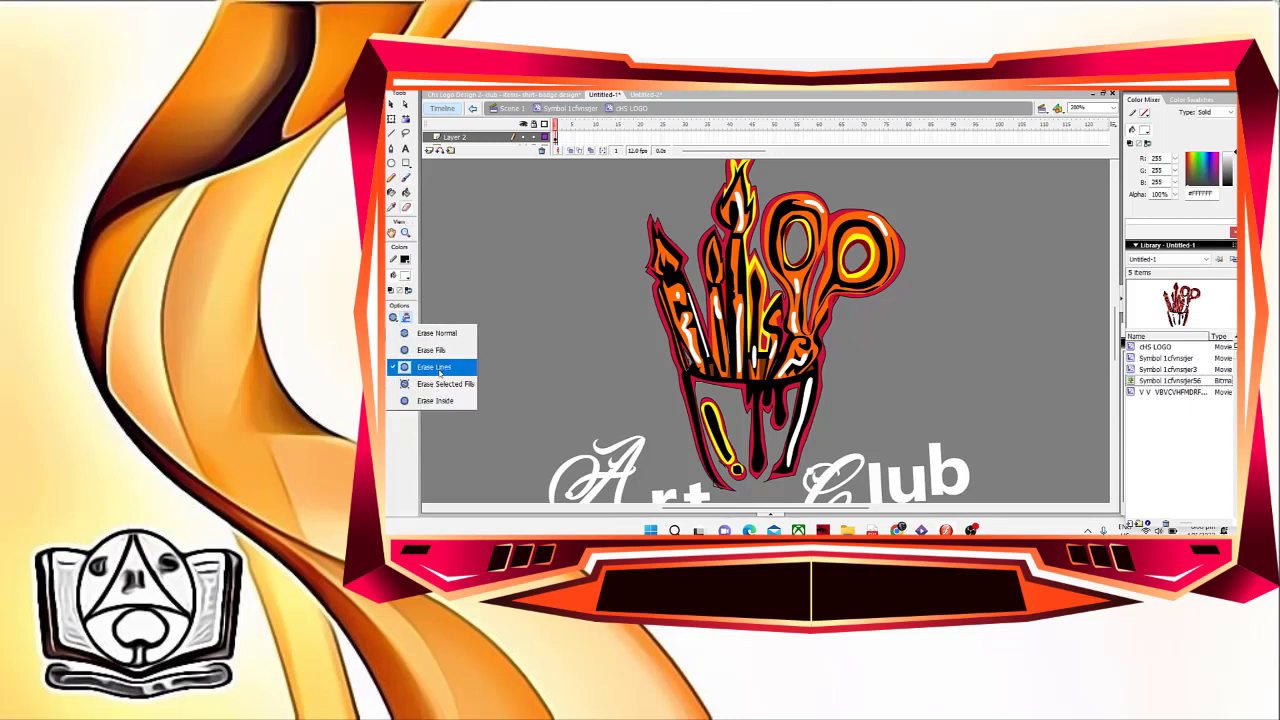
{"action": "left_click", "coordinate": [436, 367]}
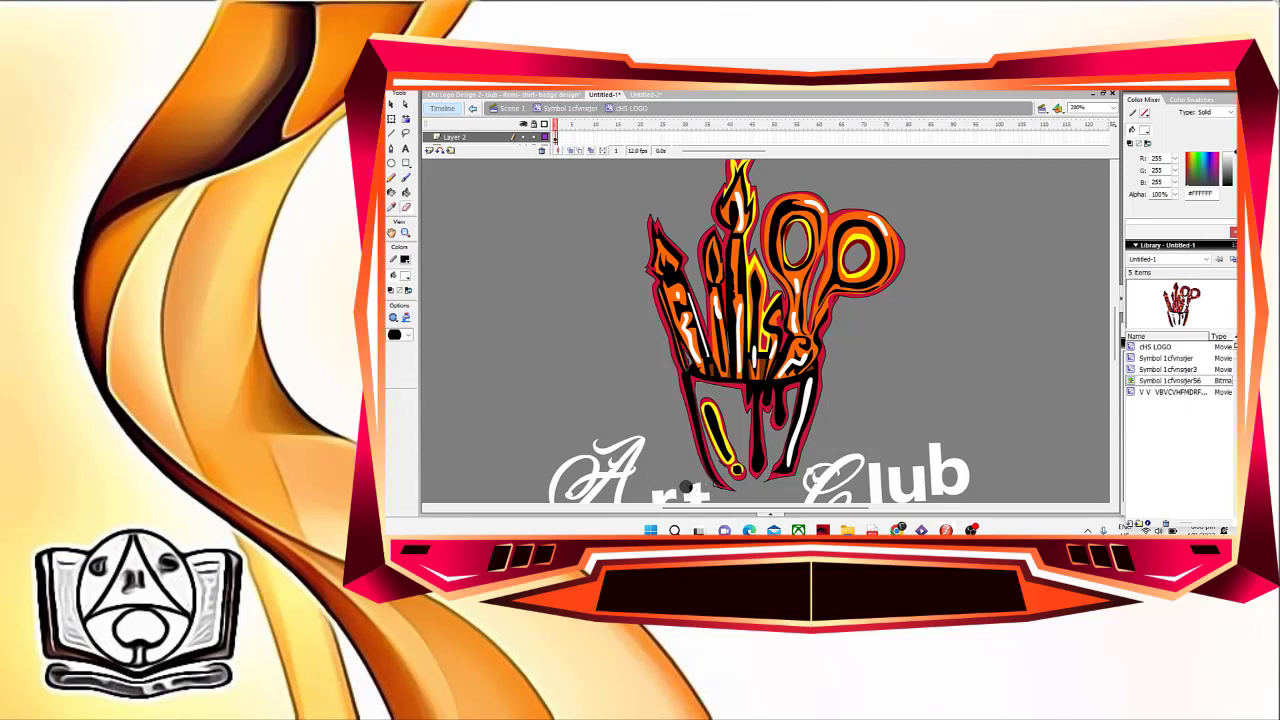
{"action": "mouse_move", "coordinate": [686, 487]}
{"action": "left_mouse_down"}
{"action": "mouse_move", "coordinate": [815, 481]}
{"action": "mouse_move", "coordinate": [639, 465]}
{"action": "mouse_move", "coordinate": [668, 449]}
{"action": "mouse_move", "coordinate": [867, 483]}
{"action": "mouse_move", "coordinate": [742, 470]}
{"action": "mouse_move", "coordinate": [605, 420]}
{"action": "mouse_move", "coordinate": [832, 431]}
{"action": "mouse_move", "coordinate": [580, 397]}
{"action": "mouse_move", "coordinate": [845, 397]}
{"action": "mouse_move", "coordinate": [819, 362]}
{"action": "mouse_move", "coordinate": [842, 382]}
{"action": "mouse_move", "coordinate": [645, 368]}
{"action": "mouse_move", "coordinate": [700, 345]}
{"action": "mouse_move", "coordinate": [879, 350]}
{"action": "mouse_move", "coordinate": [710, 361]}
{"action": "mouse_move", "coordinate": [674, 337]}
{"action": "mouse_move", "coordinate": [883, 323]}
{"action": "mouse_move", "coordinate": [817, 330]}
{"action": "mouse_move", "coordinate": [558, 297]}
{"action": "mouse_move", "coordinate": [862, 287]}
{"action": "mouse_move", "coordinate": [874, 273]}
{"action": "mouse_move", "coordinate": [824, 298]}
{"action": "mouse_move", "coordinate": [902, 283]}
{"action": "mouse_move", "coordinate": [875, 249]}
{"action": "mouse_move", "coordinate": [860, 263]}
{"action": "mouse_move", "coordinate": [591, 261]}
{"action": "mouse_move", "coordinate": [670, 235]}
{"action": "mouse_move", "coordinate": [821, 243]}
{"action": "mouse_move", "coordinate": [768, 225]}
{"action": "mouse_move", "coordinate": [654, 235]}
{"action": "mouse_move", "coordinate": [763, 172]}
{"action": "mouse_move", "coordinate": [806, 177]}
{"action": "mouse_move", "coordinate": [804, 160]}
{"action": "mouse_move", "coordinate": [752, 160]}
{"action": "mouse_move", "coordinate": [735, 143]}
{"action": "mouse_move", "coordinate": [652, 129]}
{"action": "mouse_move", "coordinate": [735, 187]}
{"action": "mouse_move", "coordinate": [707, 212]}
{"action": "mouse_move", "coordinate": [574, 184]}
{"action": "mouse_move", "coordinate": [904, 242]}
{"action": "mouse_move", "coordinate": [776, 228]}
{"action": "mouse_move", "coordinate": [874, 209]}
{"action": "mouse_move", "coordinate": [857, 244]}
{"action": "mouse_move", "coordinate": [872, 328]}
{"action": "mouse_move", "coordinate": [822, 333]}
{"action": "mouse_move", "coordinate": [784, 277]}
{"action": "mouse_move", "coordinate": [754, 304]}
{"action": "left_mouse_up"}
{"action": "key", "text": "ctrl+z"}
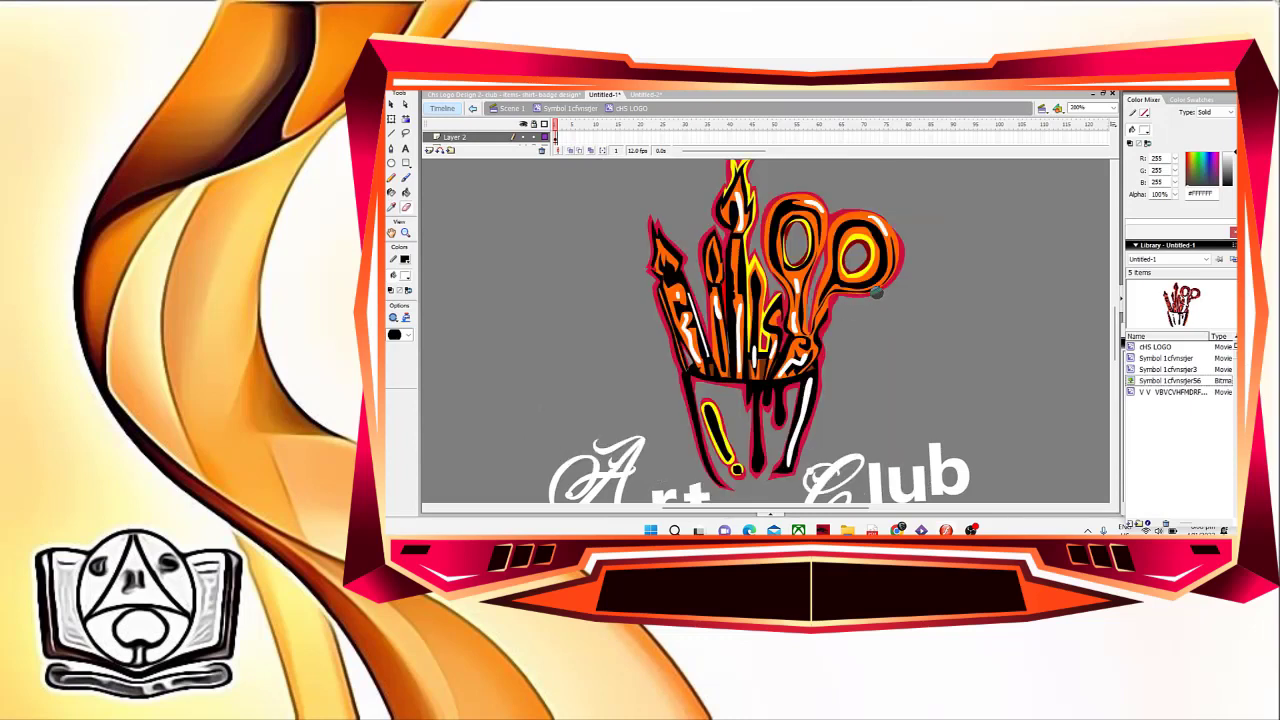
- Sample the crimson #CB1237 from the artwork's border as the fill color
{"action": "left_click", "coordinate": [405, 192]}
{"action": "left_click", "coordinate": [391, 207]}
{"action": "left_click", "coordinate": [768, 211]}
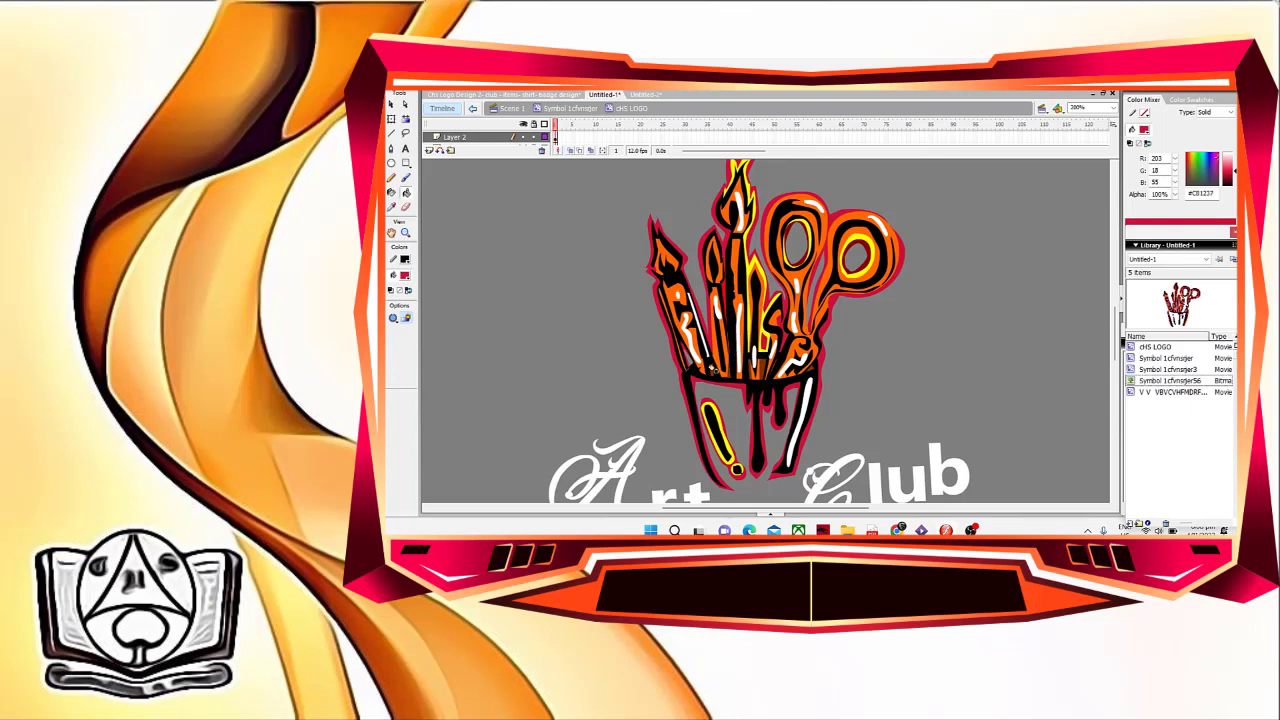
- Copy the first frame of Layer 2 and lock that layer
{"action": "left_click", "coordinate": [405, 232]}
{"action": "left_click", "coordinate": [631, 354], "text": "alt"}
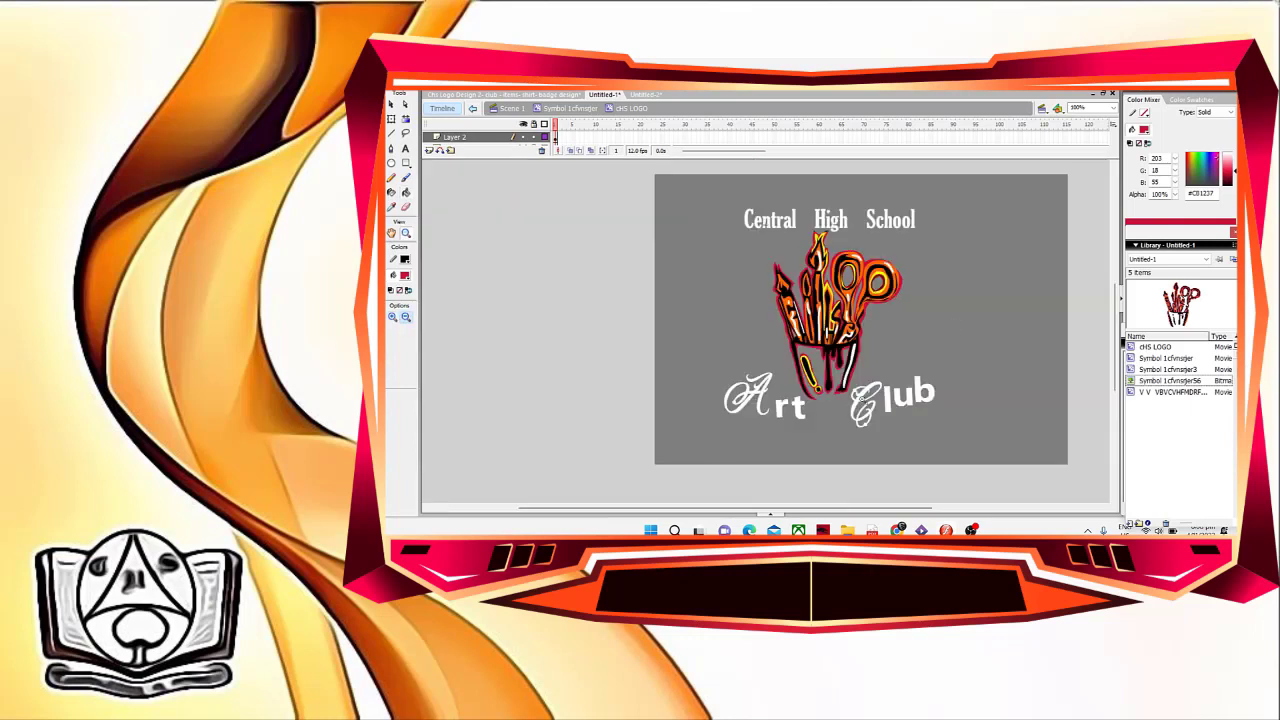
{"action": "left_click_drag", "start_coordinate": [780, 507], "coordinate": [856, 507]}
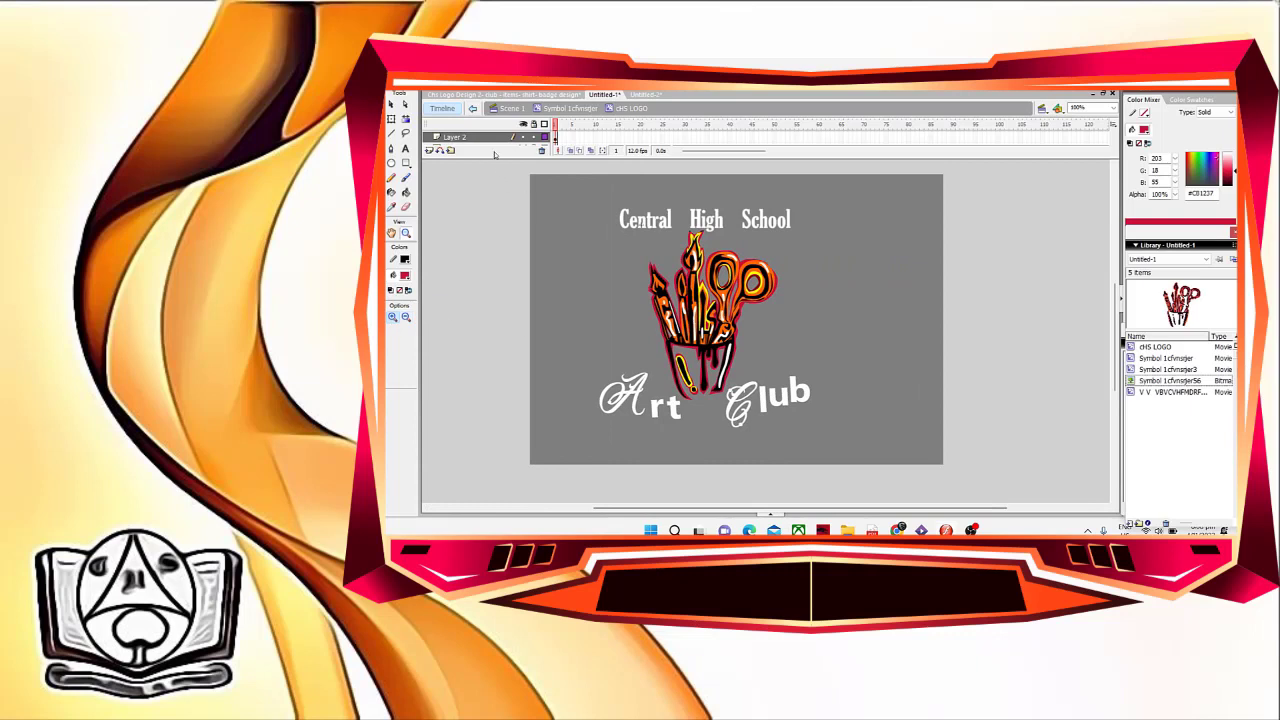
{"action": "left_click_drag", "start_coordinate": [493, 157], "coordinate": [497, 184]}
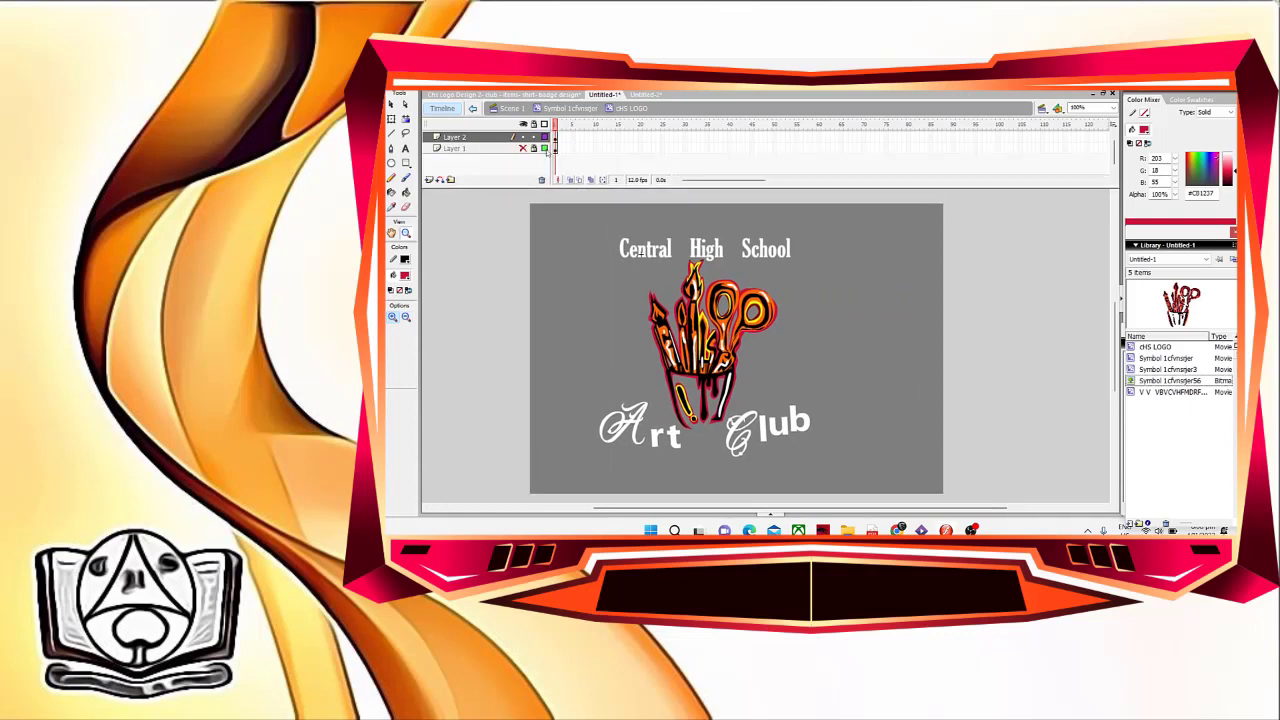
{"action": "left_click", "coordinate": [556, 137]}
{"action": "right_click", "coordinate": [556, 140]}
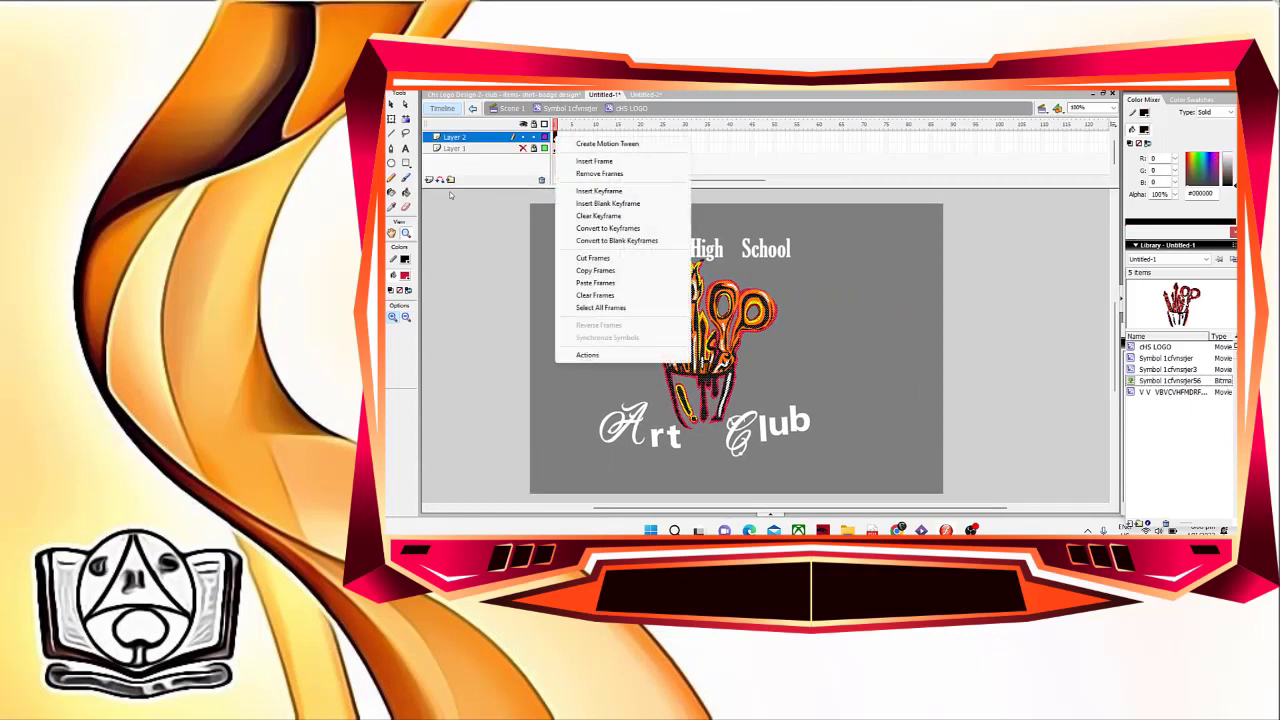
{"action": "left_click", "coordinate": [405, 207]}
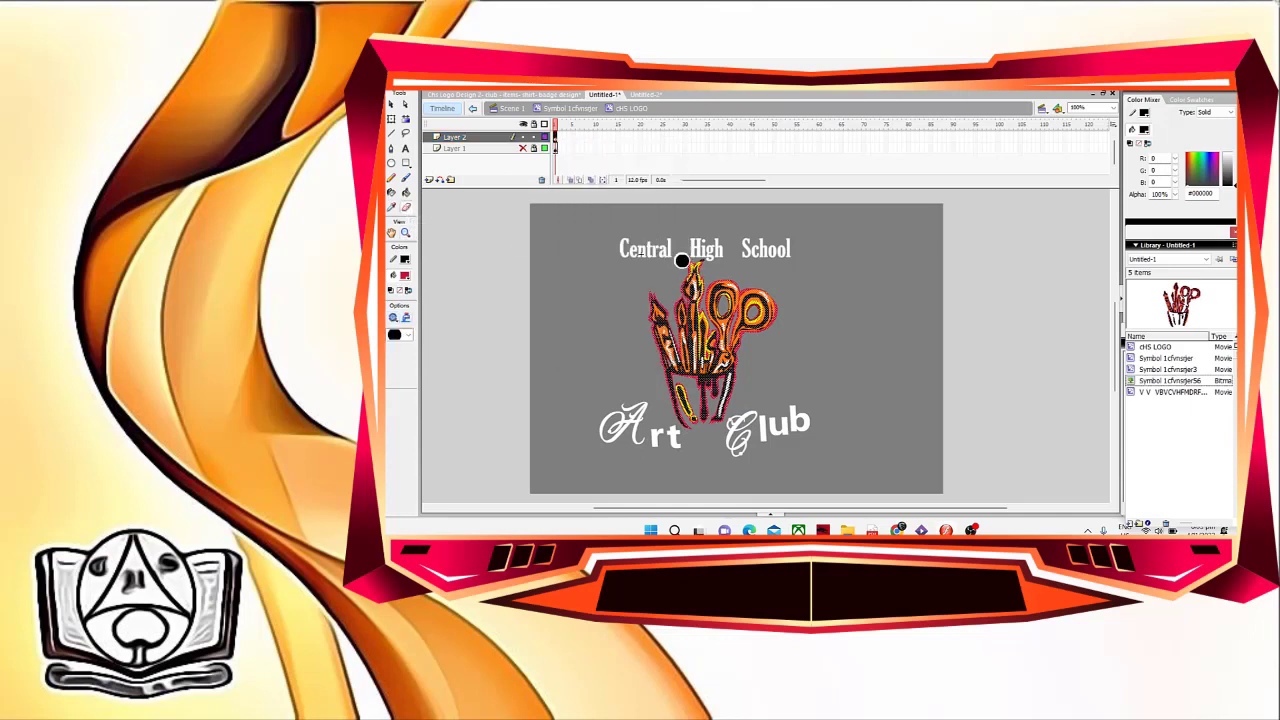
{"action": "left_click", "coordinate": [745, 252]}
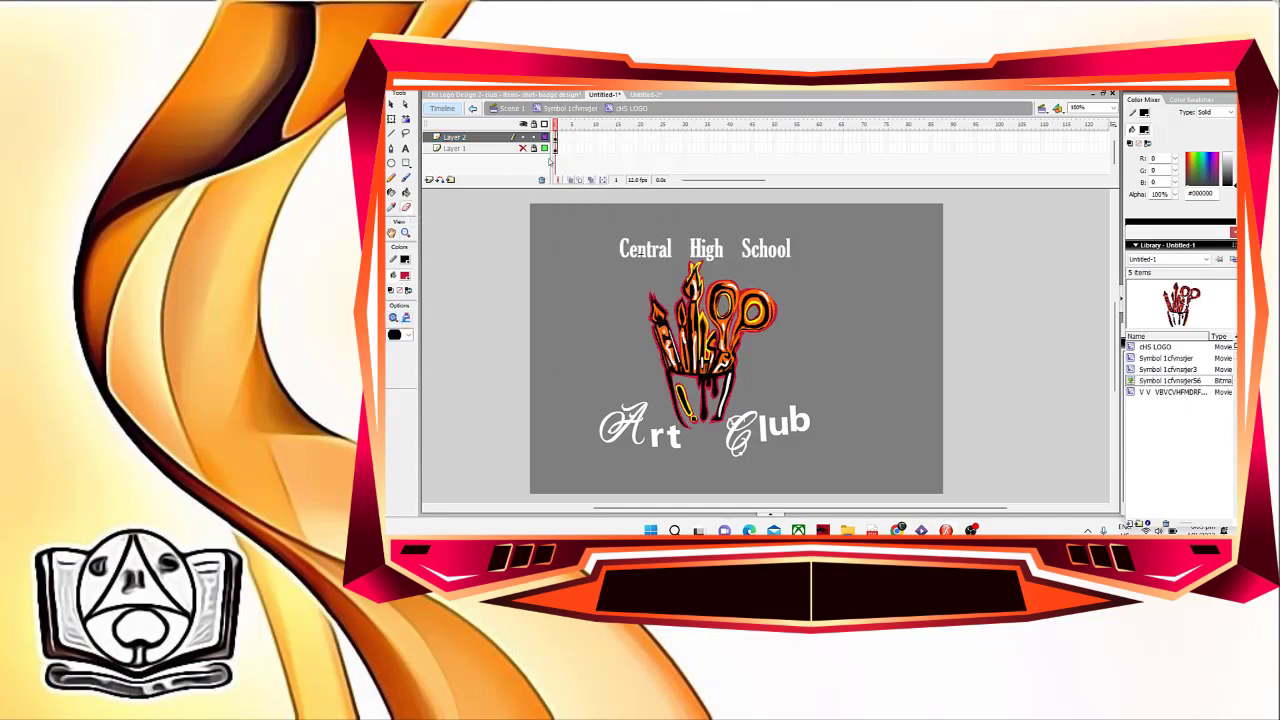
{"action": "left_click", "coordinate": [556, 141]}
{"action": "right_click", "coordinate": [555, 141]}
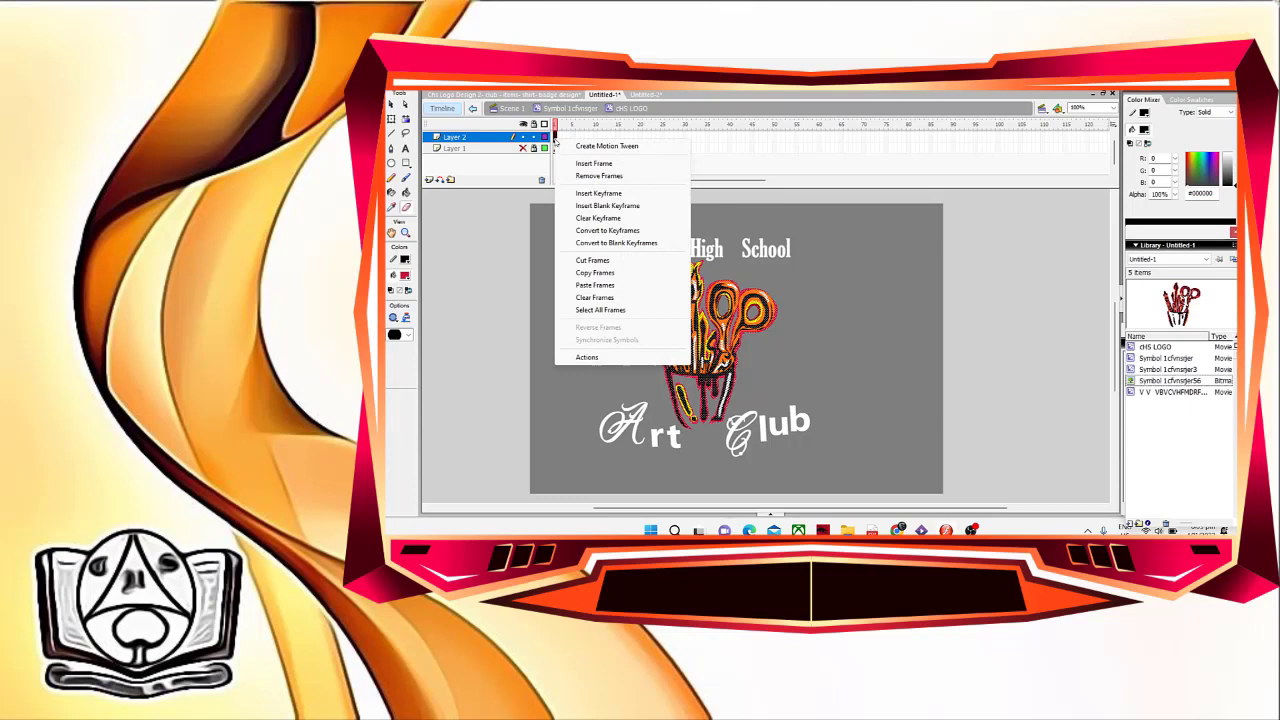
{"action": "left_click", "coordinate": [586, 273]}
{"action": "left_click", "coordinate": [533, 138]}
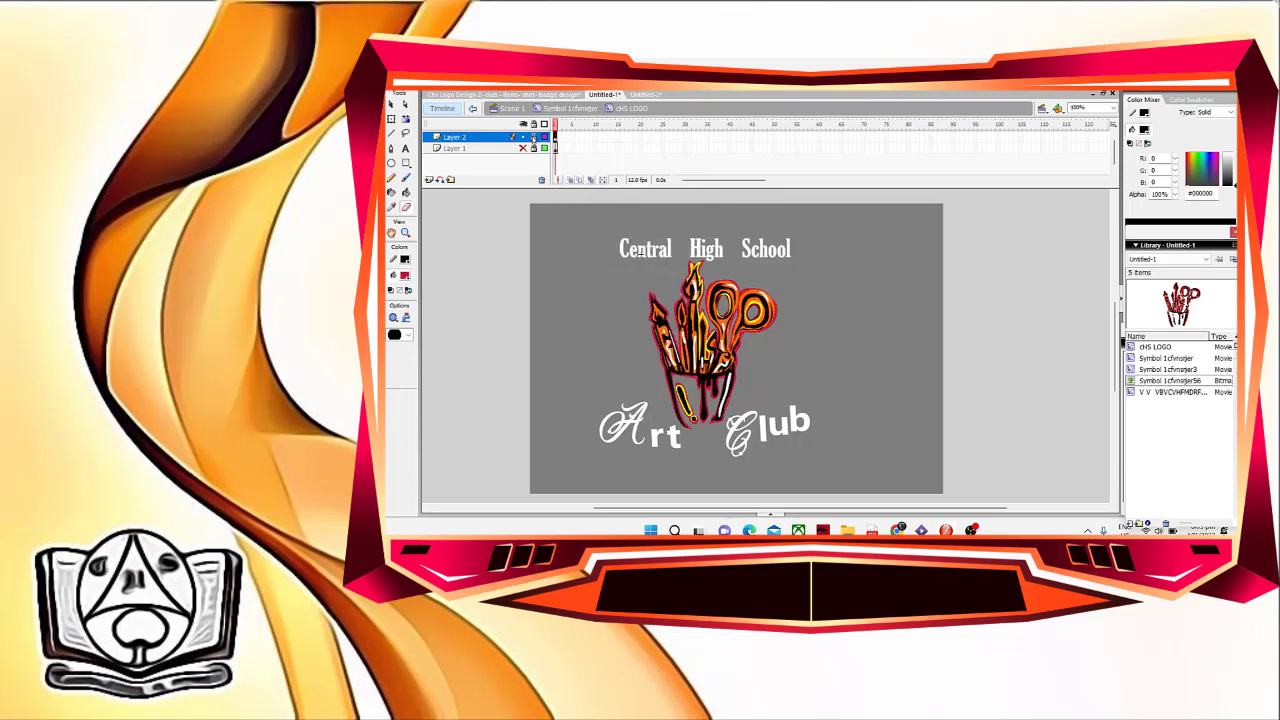
- Show and unlock Layer 1 and paste the copied frame over its first frame
{"action": "left_click", "coordinate": [523, 149]}
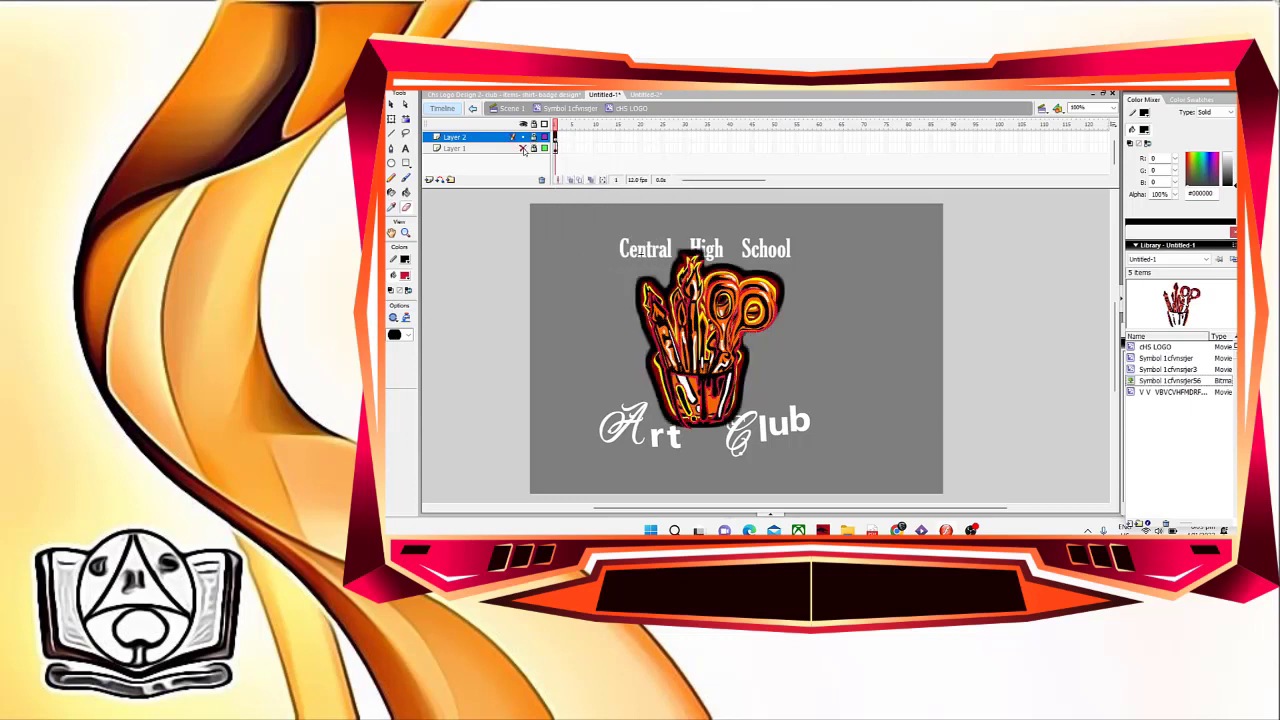
{"action": "left_click", "coordinate": [523, 149]}
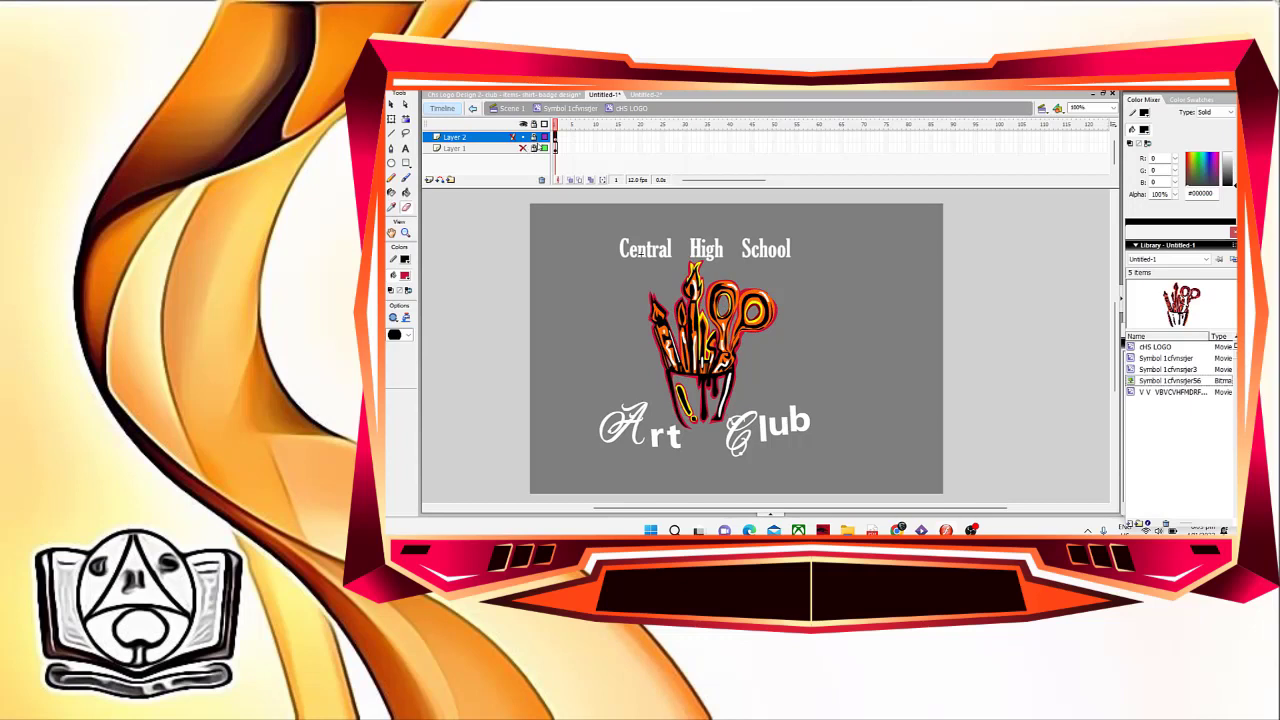
{"action": "left_click", "coordinate": [523, 149]}
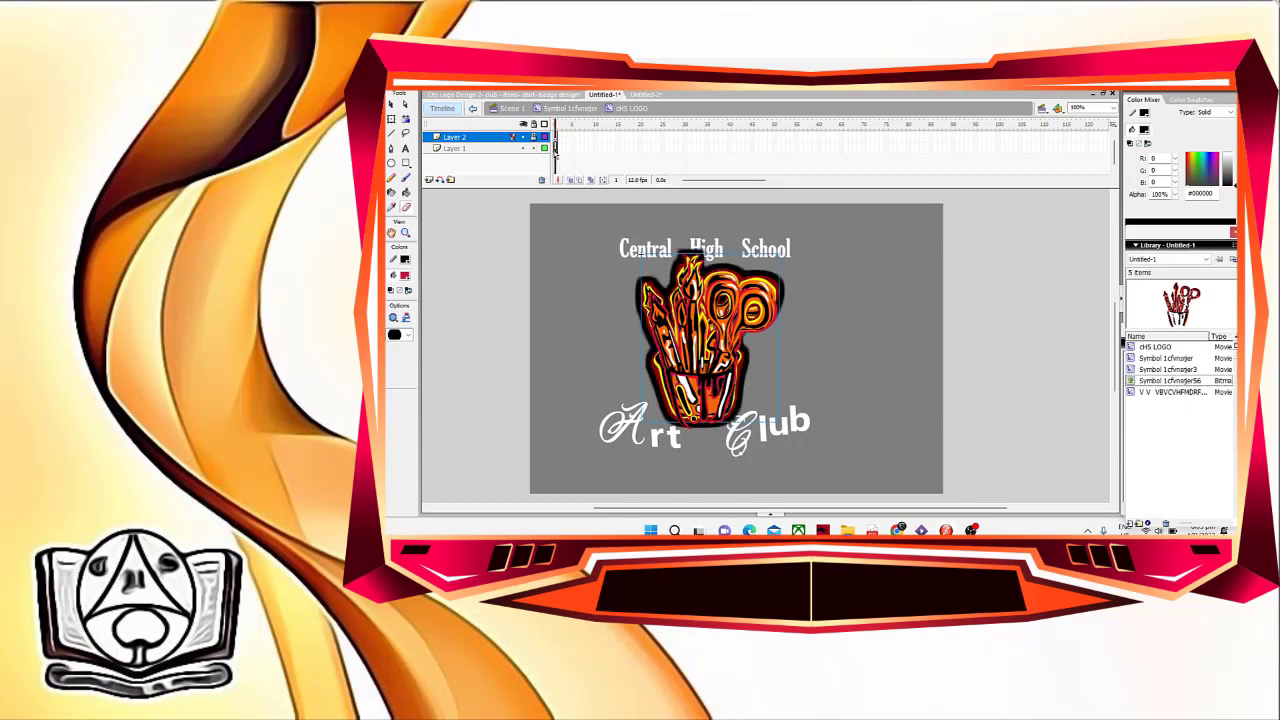
{"action": "left_click", "coordinate": [555, 149]}
{"action": "right_click", "coordinate": [555, 150]}
{"action": "left_click", "coordinate": [582, 302]}
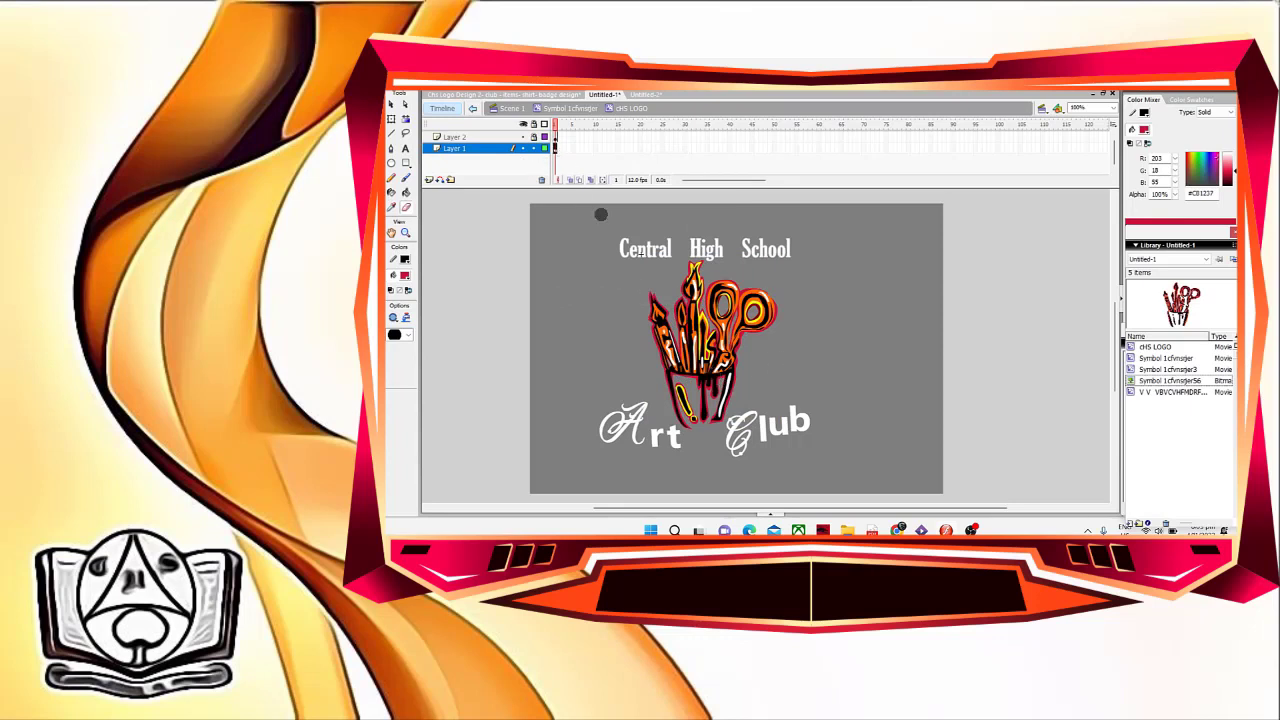
- Hide Layer 2 and convert Layer 1's artwork to a movie clip symbol named hlogo
{"action": "left_click", "coordinate": [755, 310]}
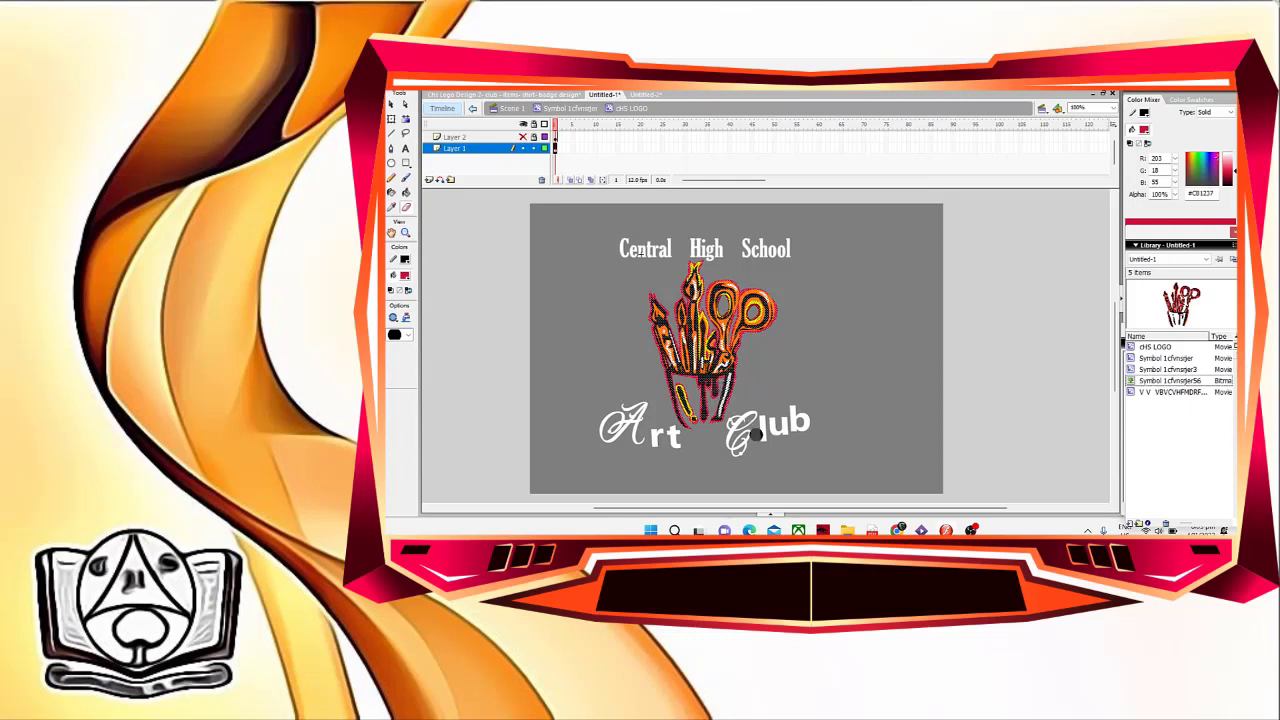
{"action": "right_click", "coordinate": [704, 366]}
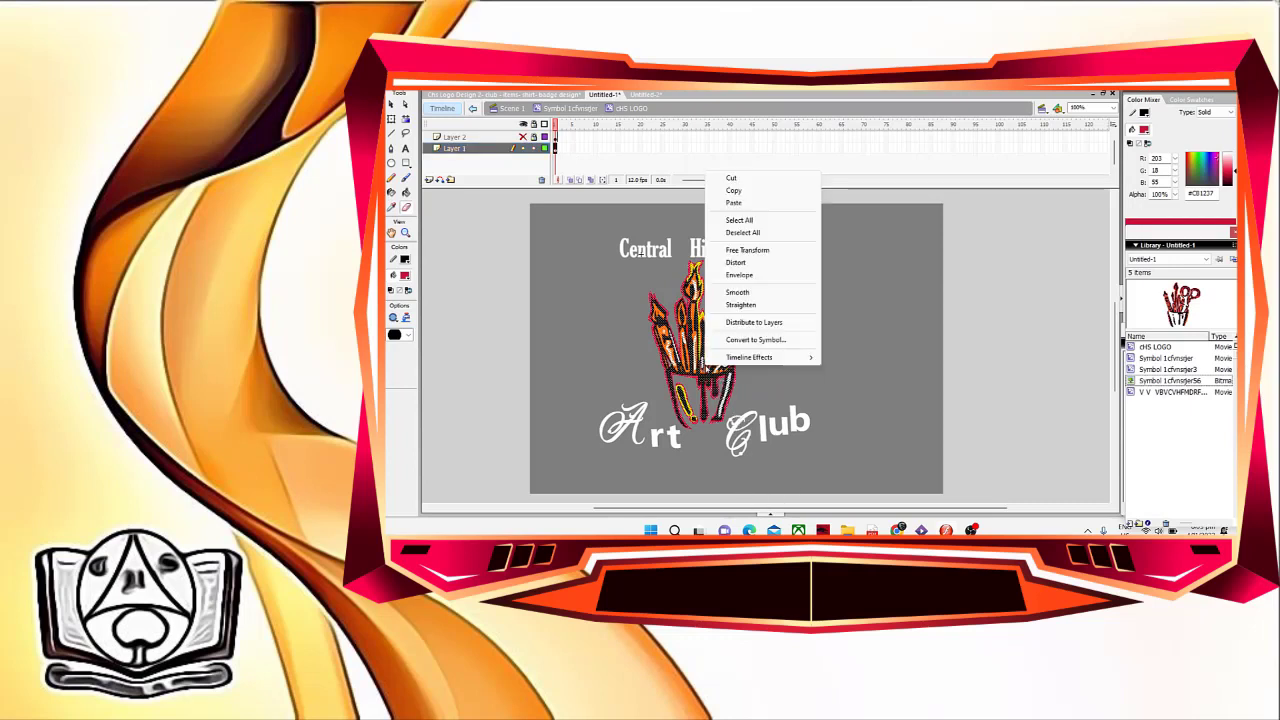
{"action": "left_click", "coordinate": [757, 340]}
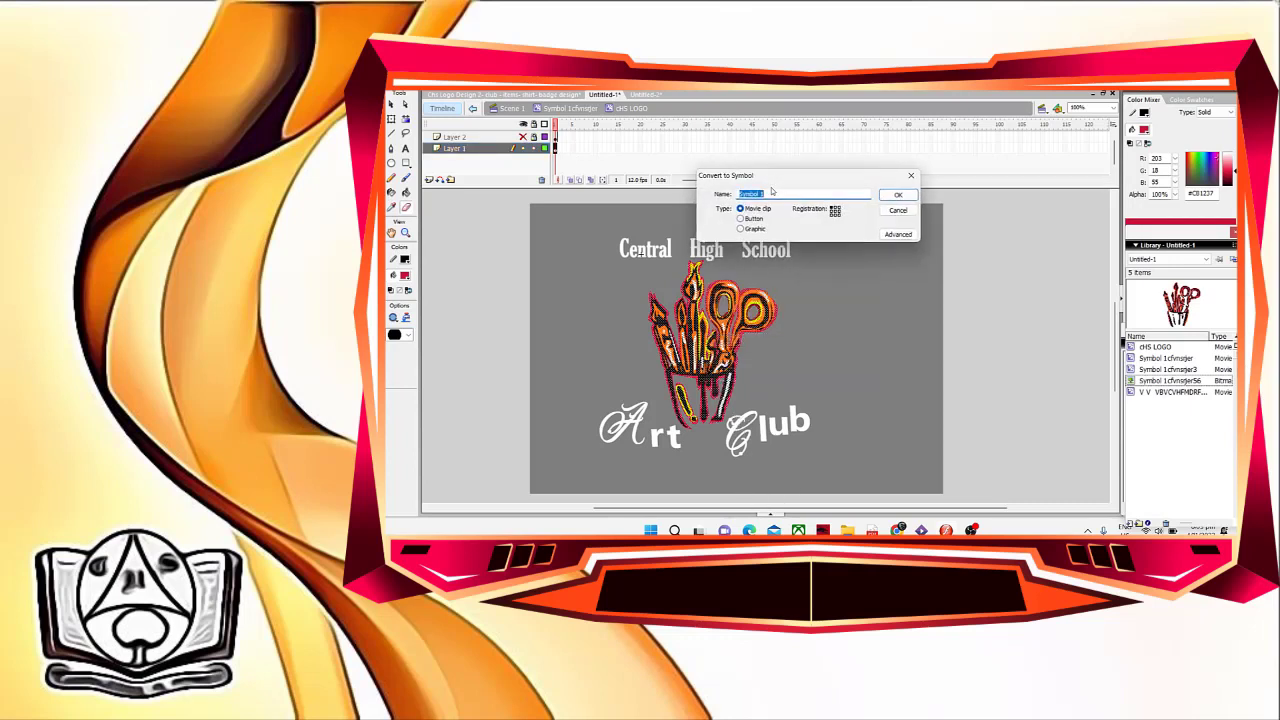
{"action": "type", "text": "hlogo"}
{"action": "key", "text": "Return"}
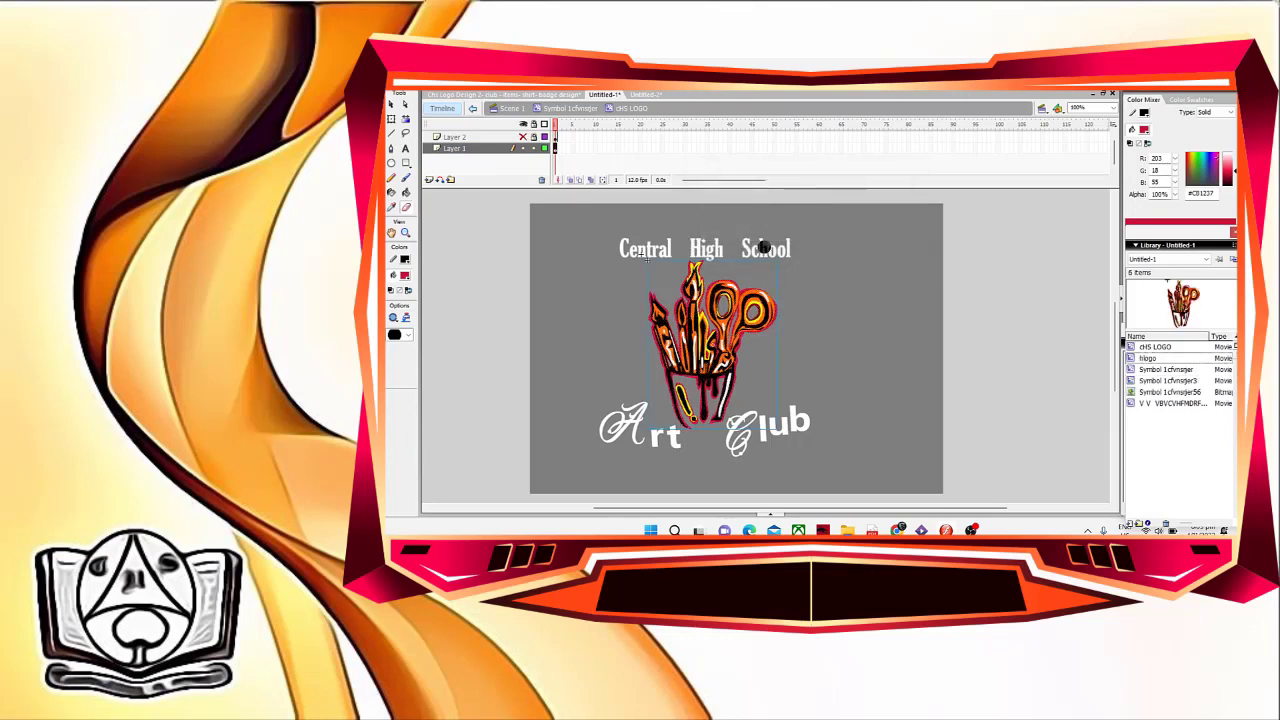
- Add a Glow filter to the hlogo movie clip
{"action": "left_click", "coordinate": [771, 515]}
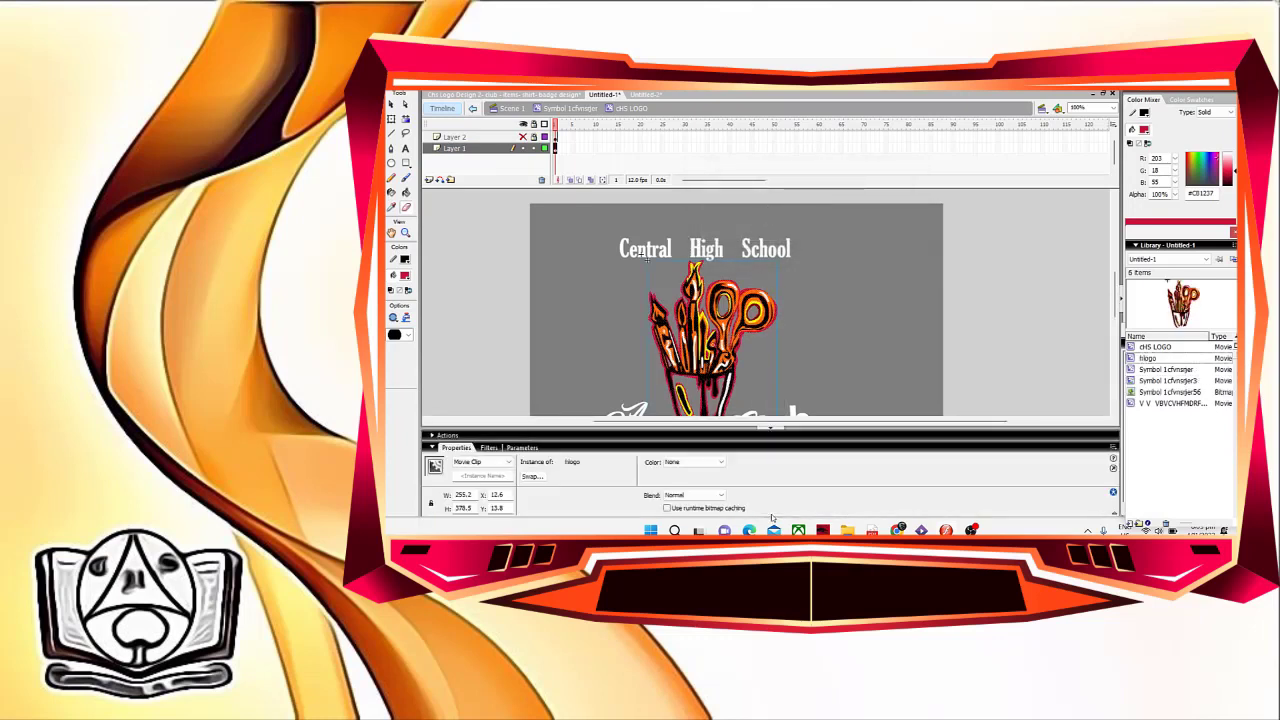
{"action": "left_click", "coordinate": [488, 447]}
{"action": "left_click", "coordinate": [431, 460]}
{"action": "left_click", "coordinate": [464, 404]}
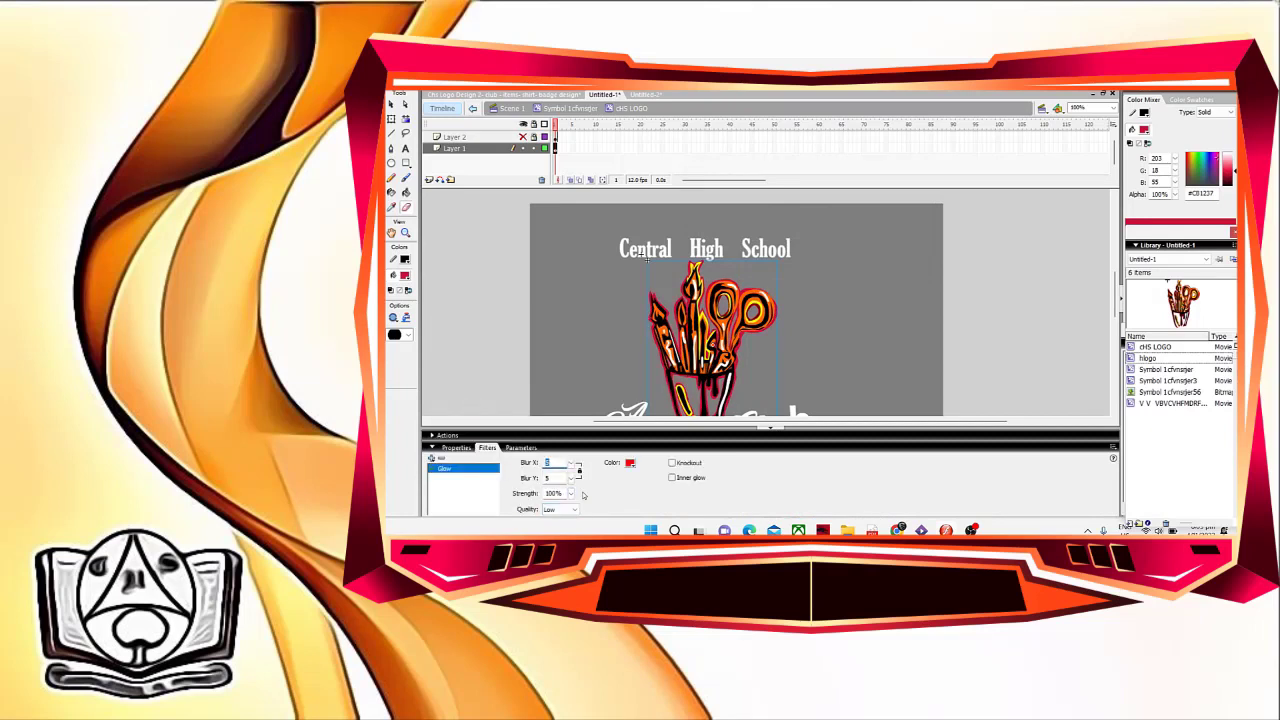
- Set the hlogo glow color to black, raise its strength to 1000% and adjust its blur
{"action": "left_click", "coordinate": [630, 463]}
{"action": "left_click", "coordinate": [631, 441]}
{"action": "left_click_drag", "start_coordinate": [570, 493], "coordinate": [557, 397]}
{"action": "left_click_drag", "start_coordinate": [576, 466], "coordinate": [578, 470]}
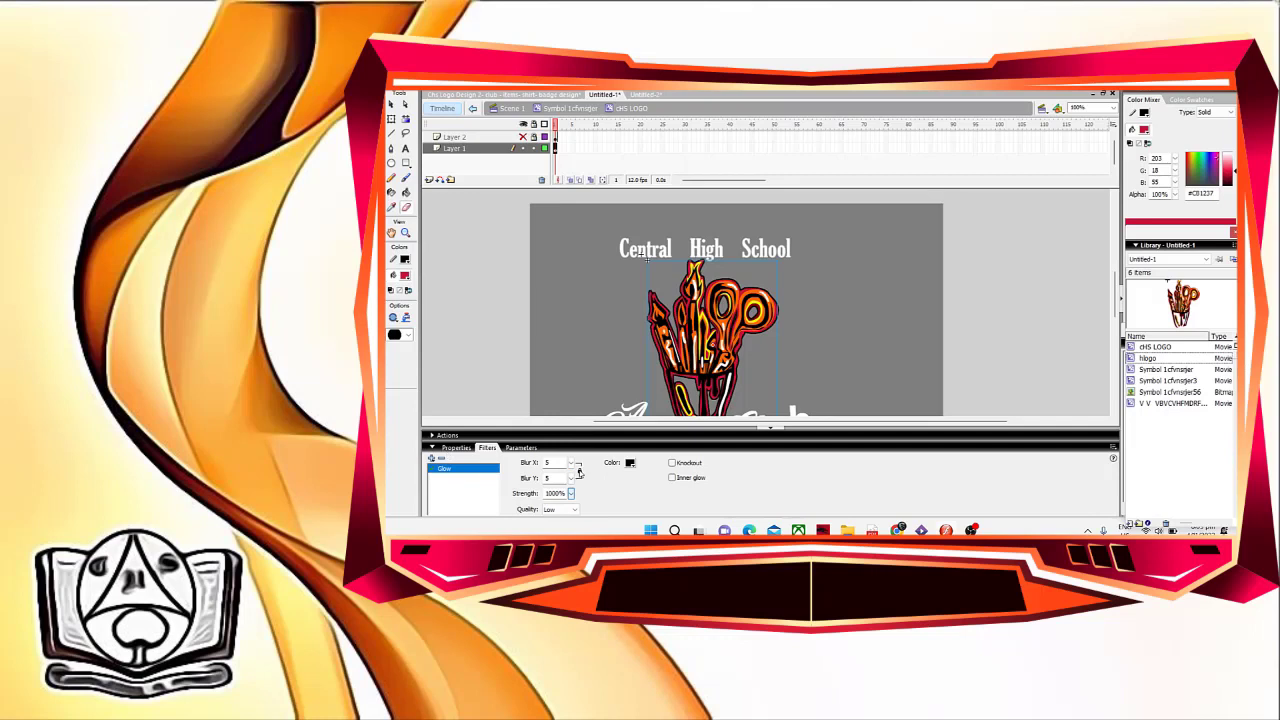
- Add a second Glow filter to hlogo in white, with 691% strength and a blur of 10
{"action": "left_click", "coordinate": [431, 457]}
{"action": "left_click", "coordinate": [468, 411]}
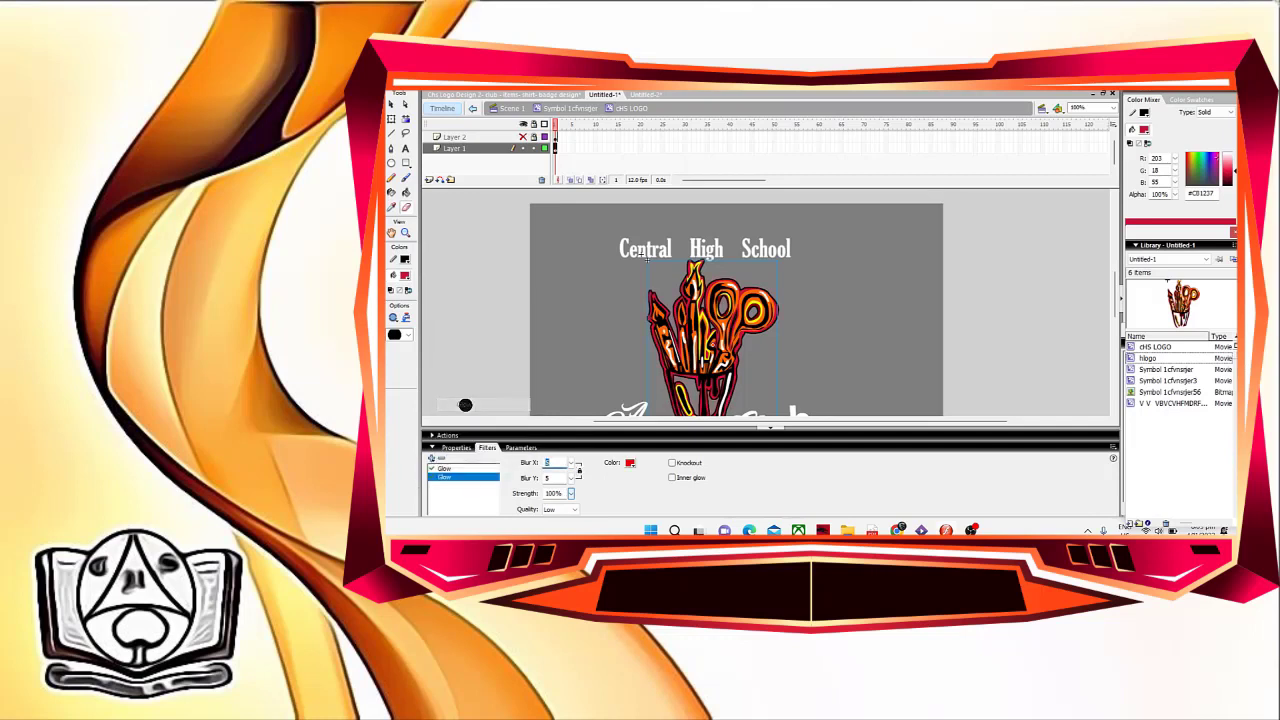
{"action": "left_click_drag", "start_coordinate": [572, 494], "coordinate": [557, 410]}
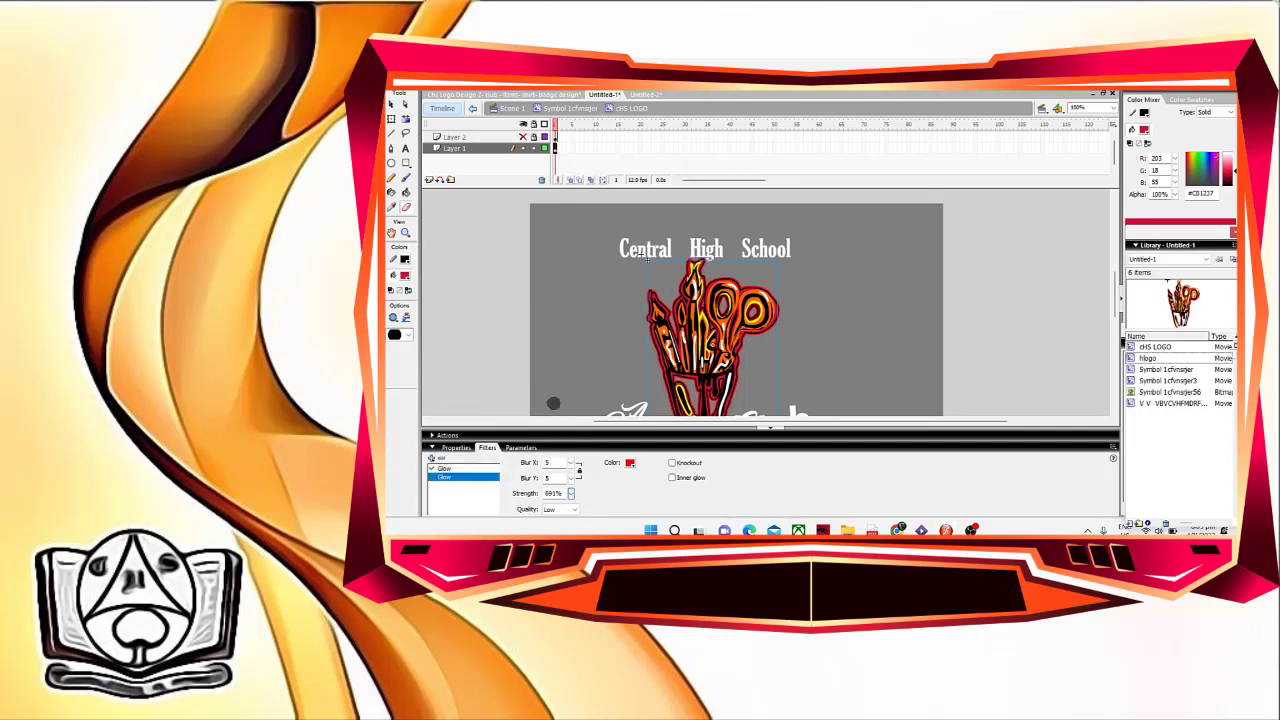
{"action": "left_click_drag", "start_coordinate": [574, 464], "coordinate": [573, 457]}
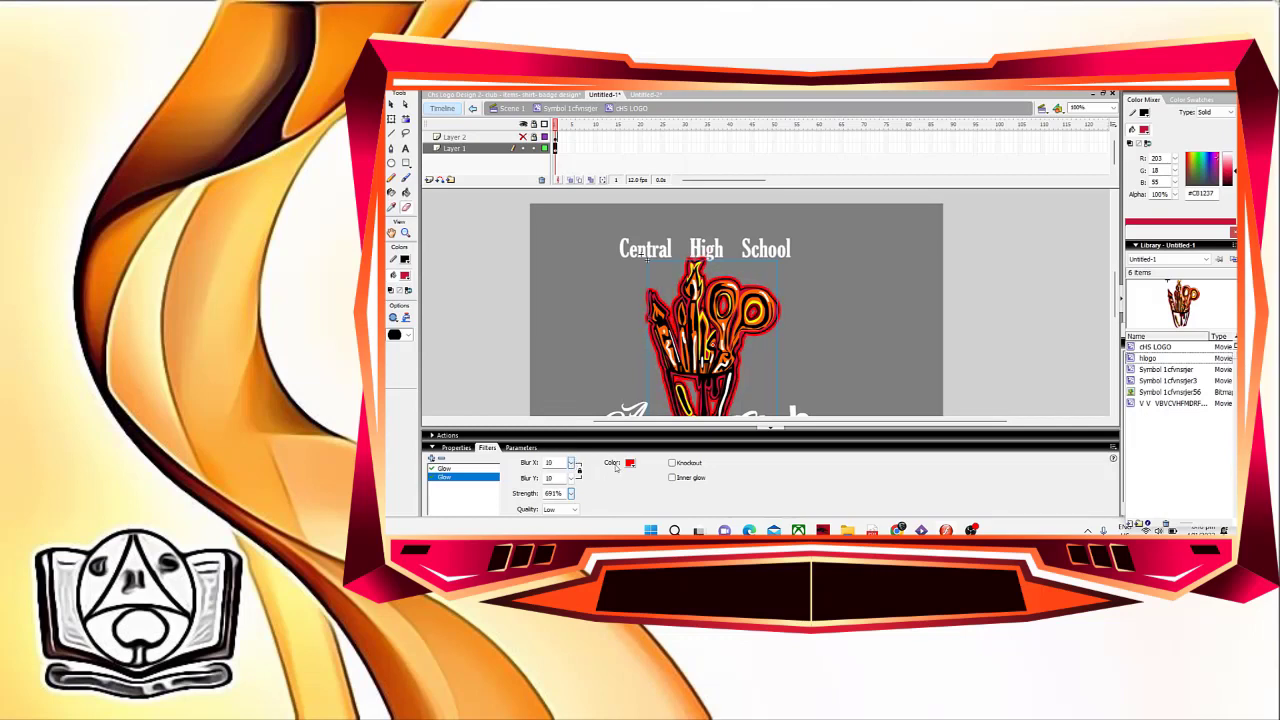
{"action": "left_click", "coordinate": [629, 463]}
{"action": "left_click", "coordinate": [639, 400]}
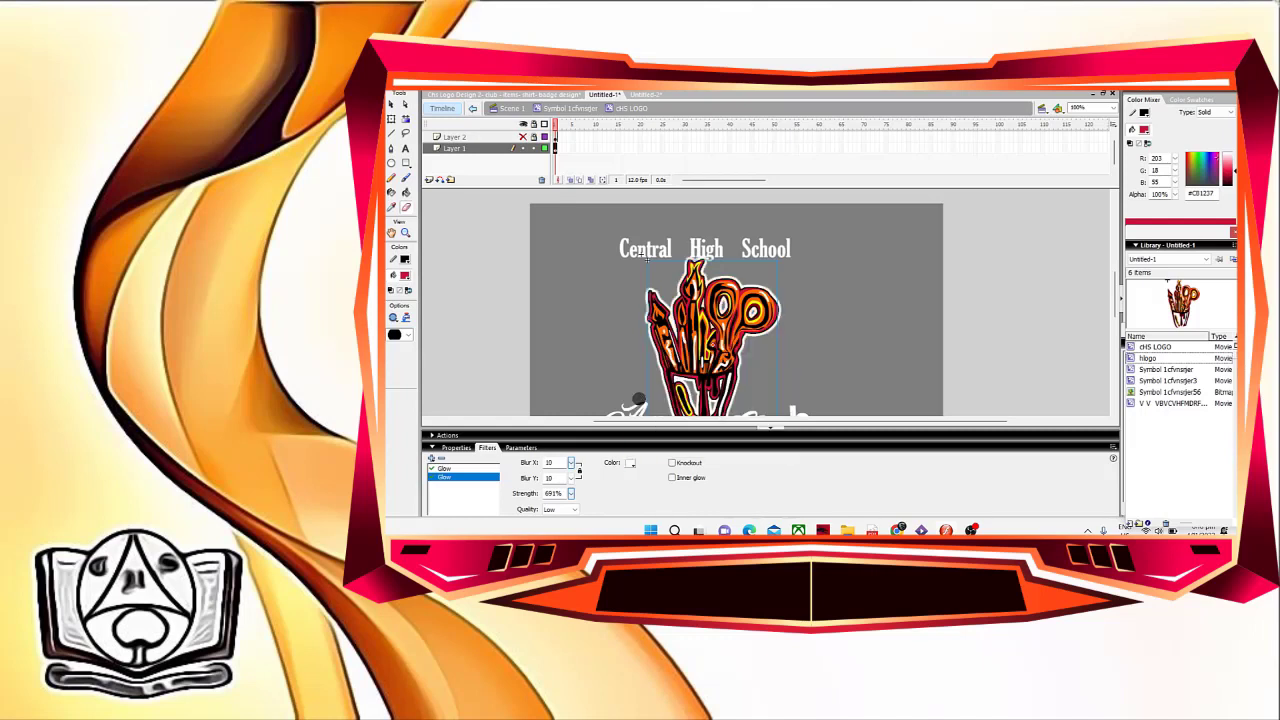
- Fine-tune the blur of both glows, reducing the white glow to a blur of 8 and 343% strength, and deselect the artwork
{"action": "scroll", "coordinate": [805, 342], "scroll_direction": "down", "scroll_amount": 3}
{"action": "scroll", "coordinate": [805, 340], "scroll_direction": "up", "scroll_amount": 1}
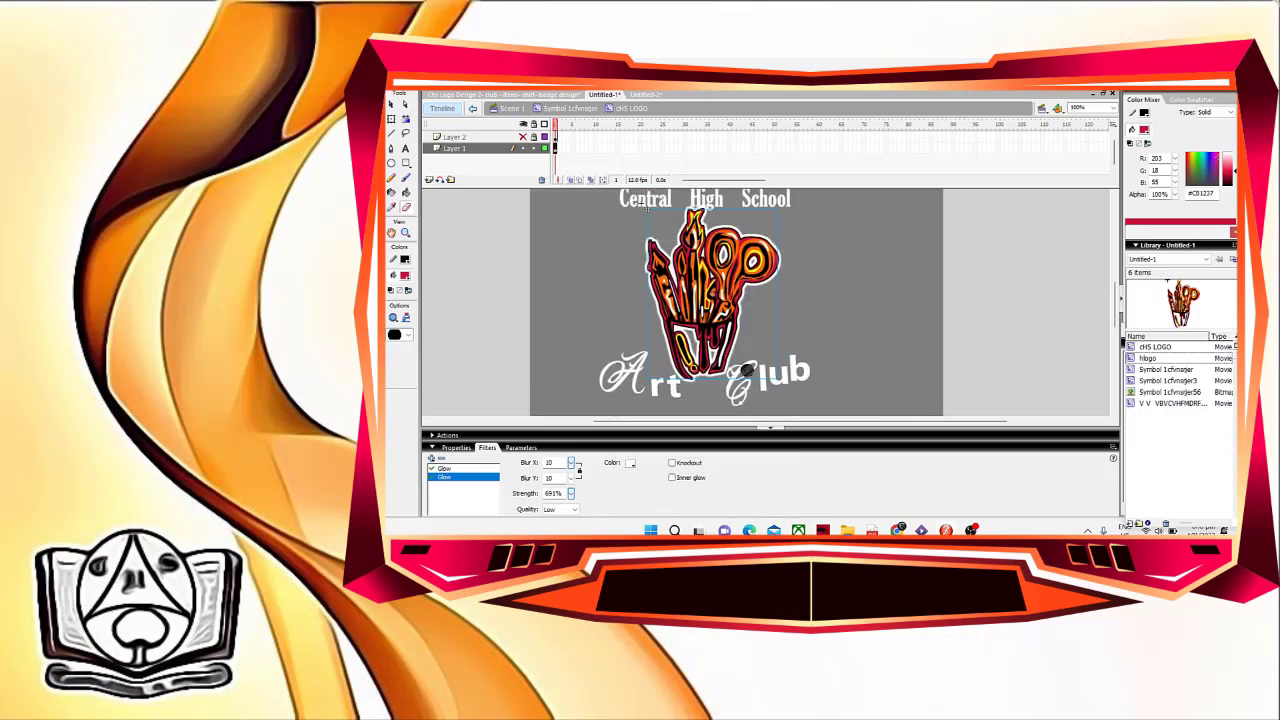
{"action": "left_click_drag", "start_coordinate": [575, 464], "coordinate": [578, 467]}
{"action": "left_click", "coordinate": [452, 468]}
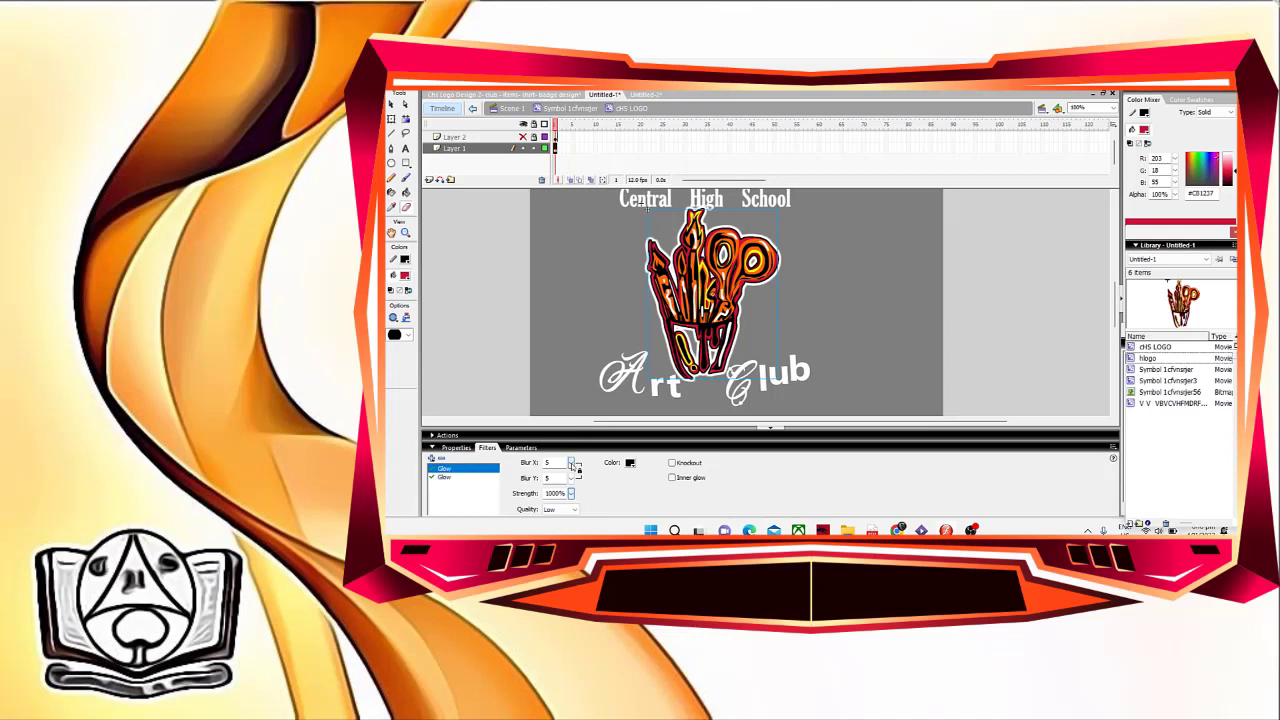
{"action": "left_click", "coordinate": [573, 465]}
{"action": "mouse_move", "coordinate": [574, 467]}
{"action": "left_mouse_down"}
{"action": "mouse_move", "coordinate": [572, 492]}
{"action": "mouse_move", "coordinate": [570, 398]}
{"action": "mouse_move", "coordinate": [572, 482]}
{"action": "mouse_move", "coordinate": [572, 425]}
{"action": "mouse_move", "coordinate": [575, 466]}
{"action": "left_mouse_up"}
{"action": "left_click", "coordinate": [451, 479]}
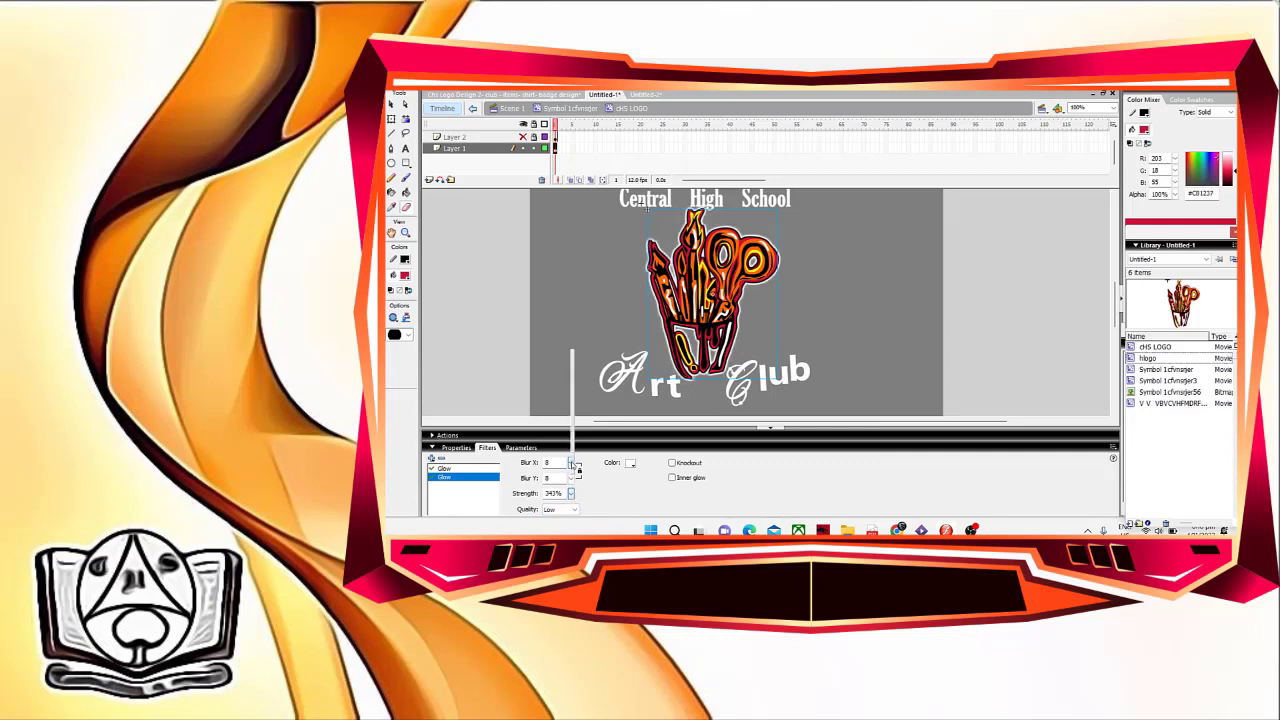
{"action": "left_click", "coordinate": [855, 346]}
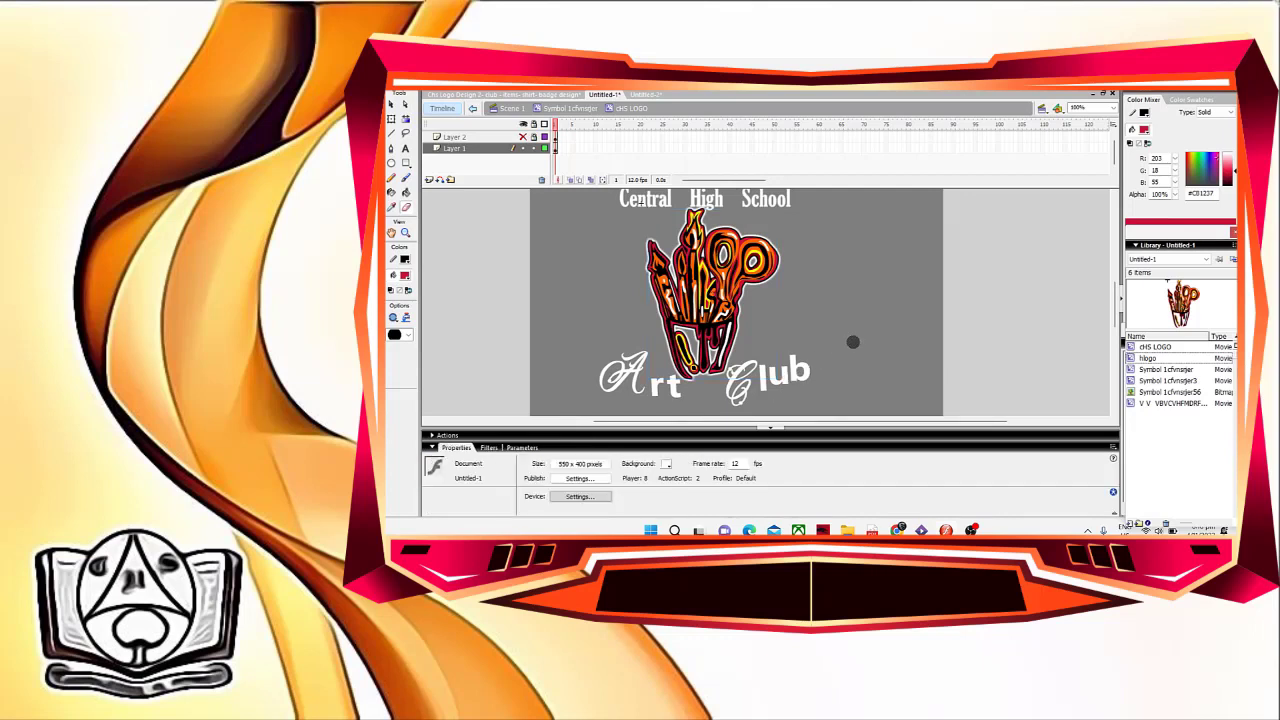
- Collapse the properties area, make Layer 2 visible again and lock Layer 1
{"action": "scroll", "coordinate": [857, 347], "scroll_direction": "up", "scroll_amount": 2}
{"action": "scroll", "coordinate": [855, 347], "scroll_direction": "down", "scroll_amount": 2}
{"action": "scroll", "coordinate": [811, 365], "scroll_direction": "down", "scroll_amount": 2}
{"action": "left_click", "coordinate": [770, 428]}
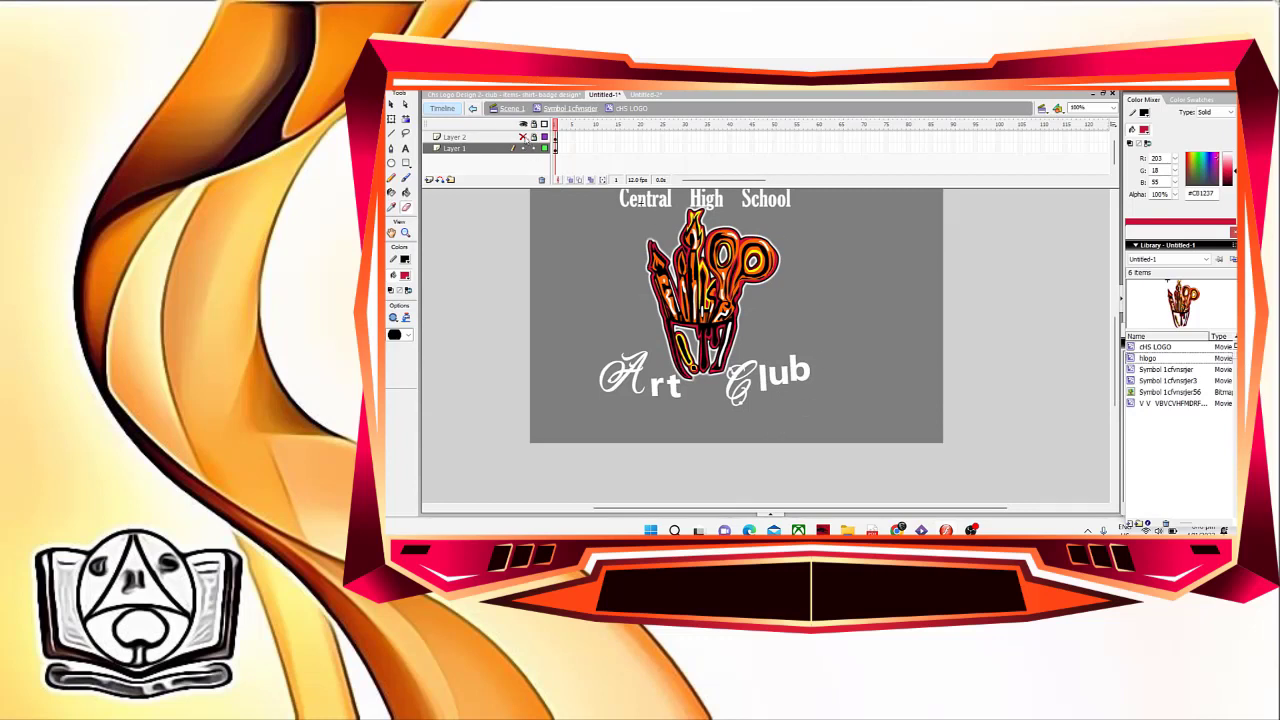
{"action": "left_click", "coordinate": [523, 136]}
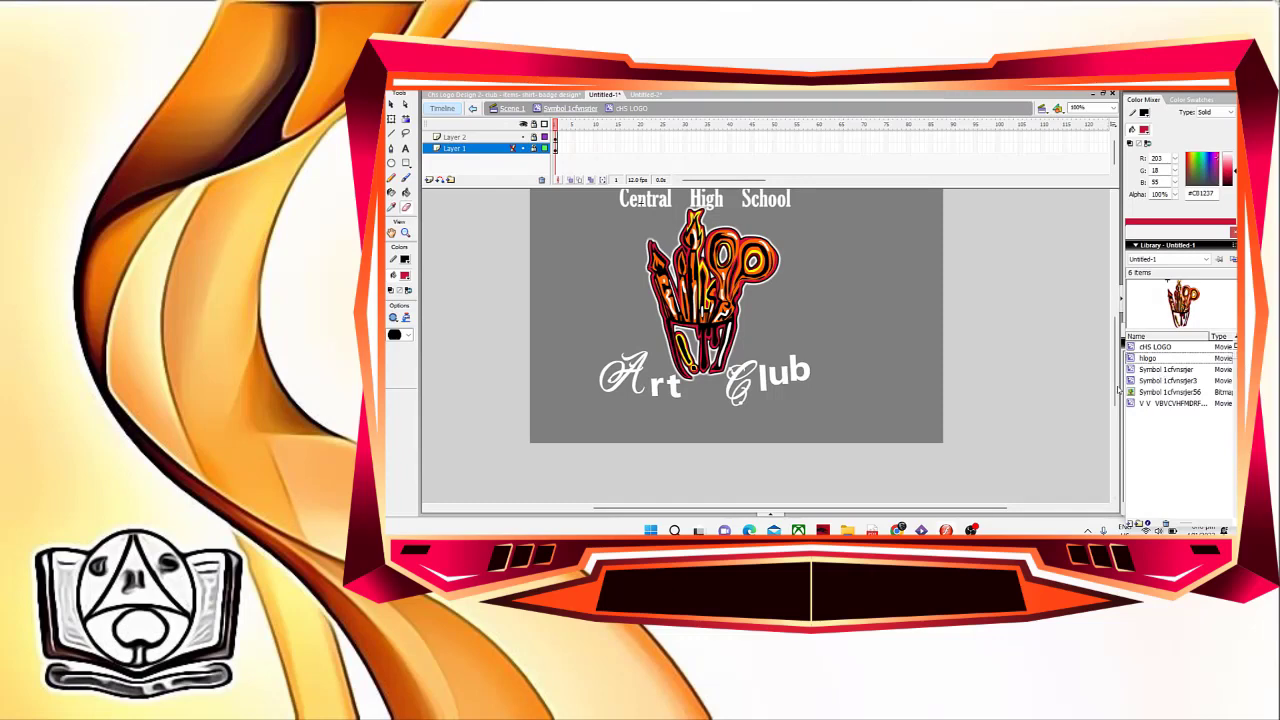
{"action": "left_click_drag", "start_coordinate": [1116, 398], "coordinate": [1116, 368]}
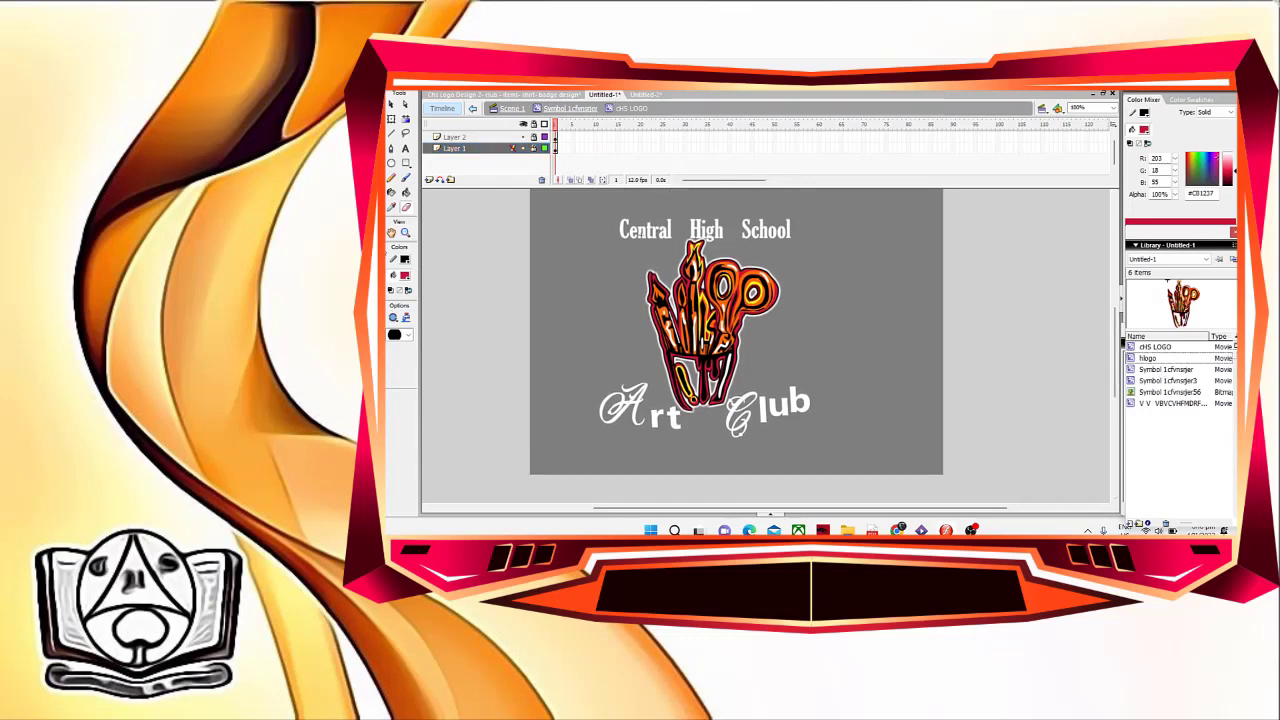